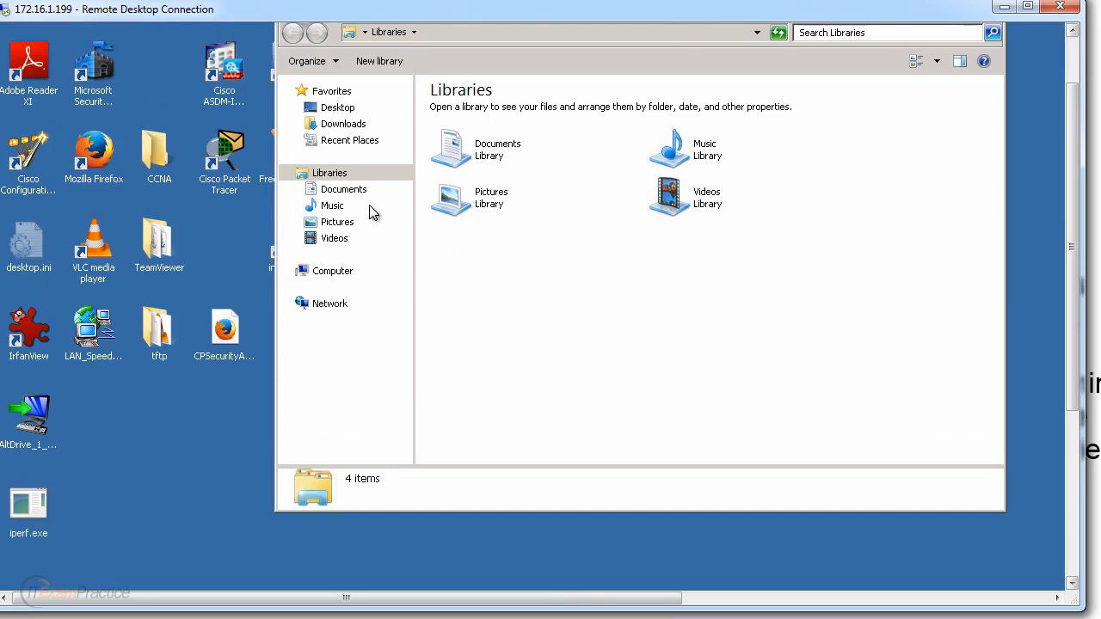
Step: Create a new folder named test99 directly on Local Disk (C:)
{"action": "left_click", "coordinate": [333, 275]}
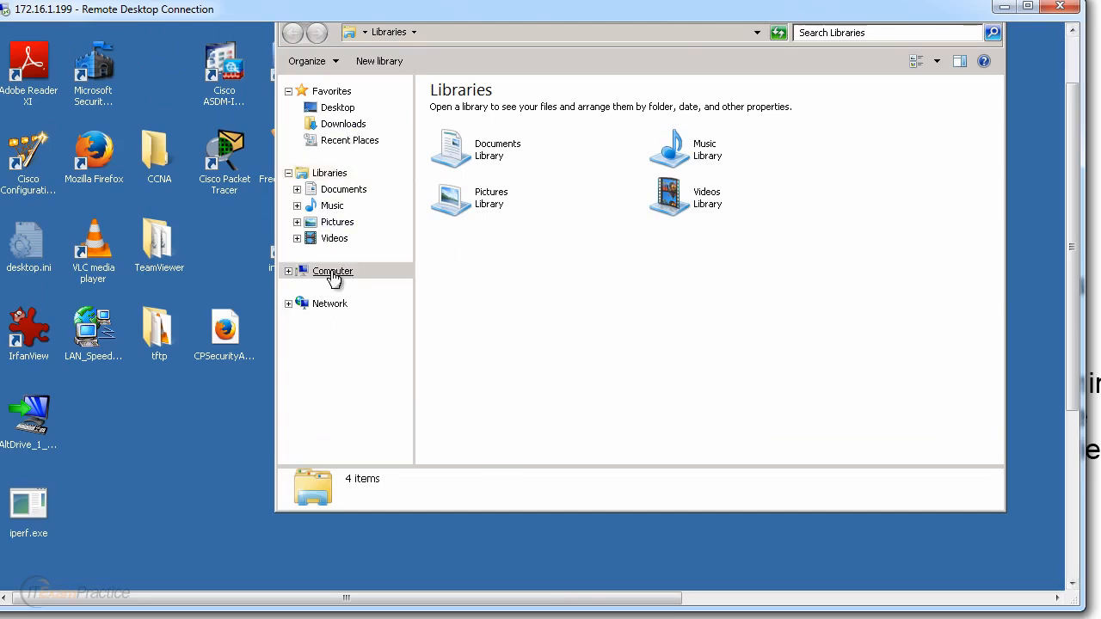
{"action": "double_click", "coordinate": [531, 131]}
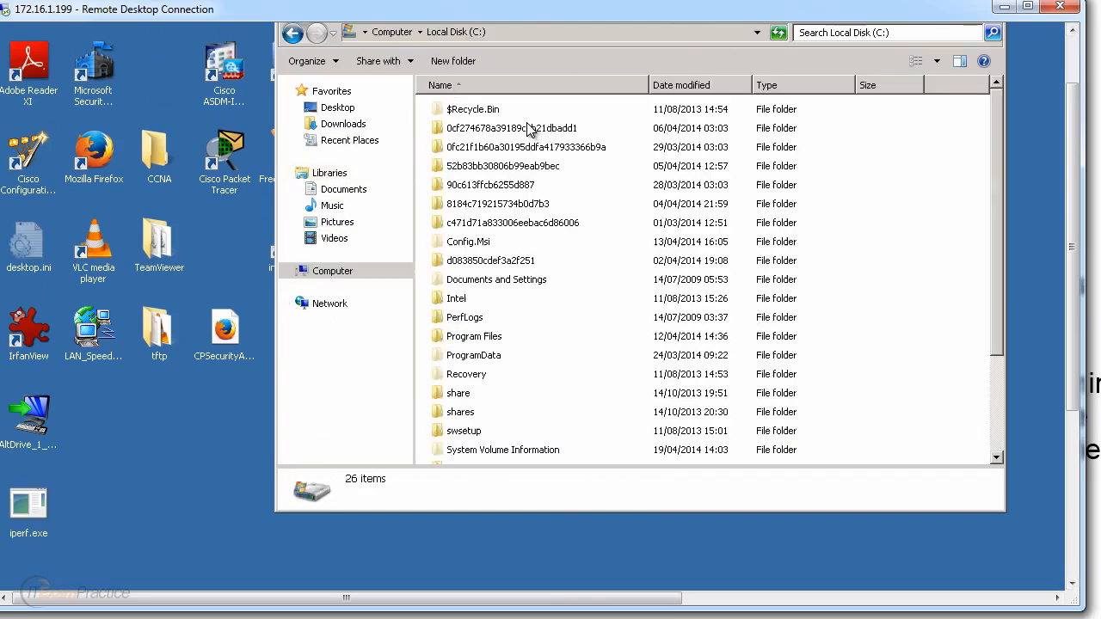
{"action": "right_click", "coordinate": [986, 402]}
{"action": "right_click", "coordinate": [916, 402]}
{"action": "mouse_move", "coordinate": [946, 552]}
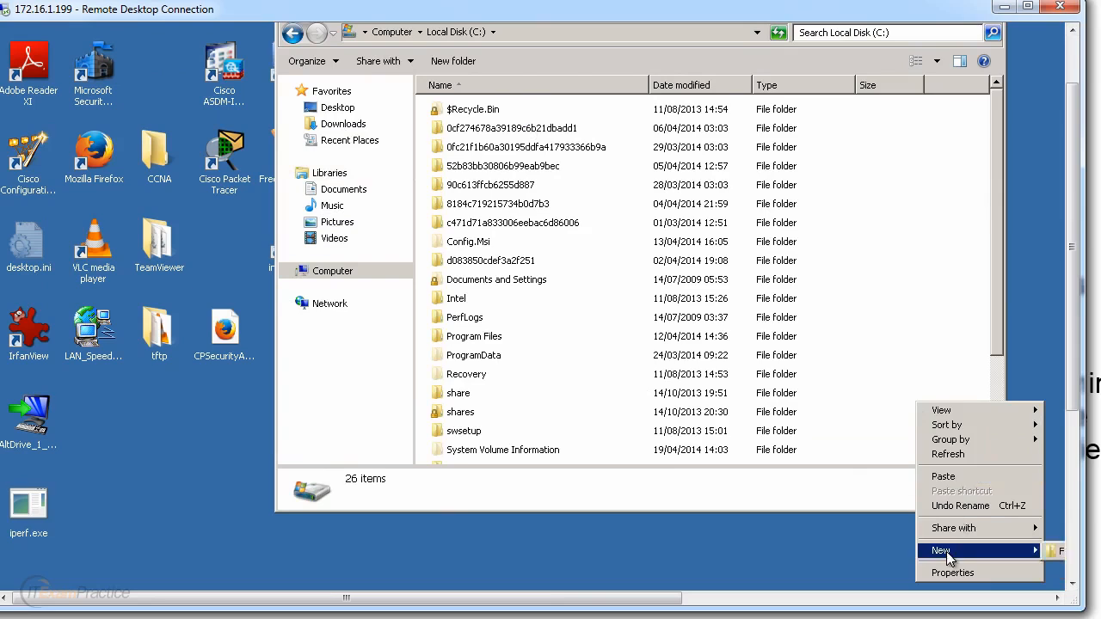
{"action": "left_click", "coordinate": [1056, 551]}
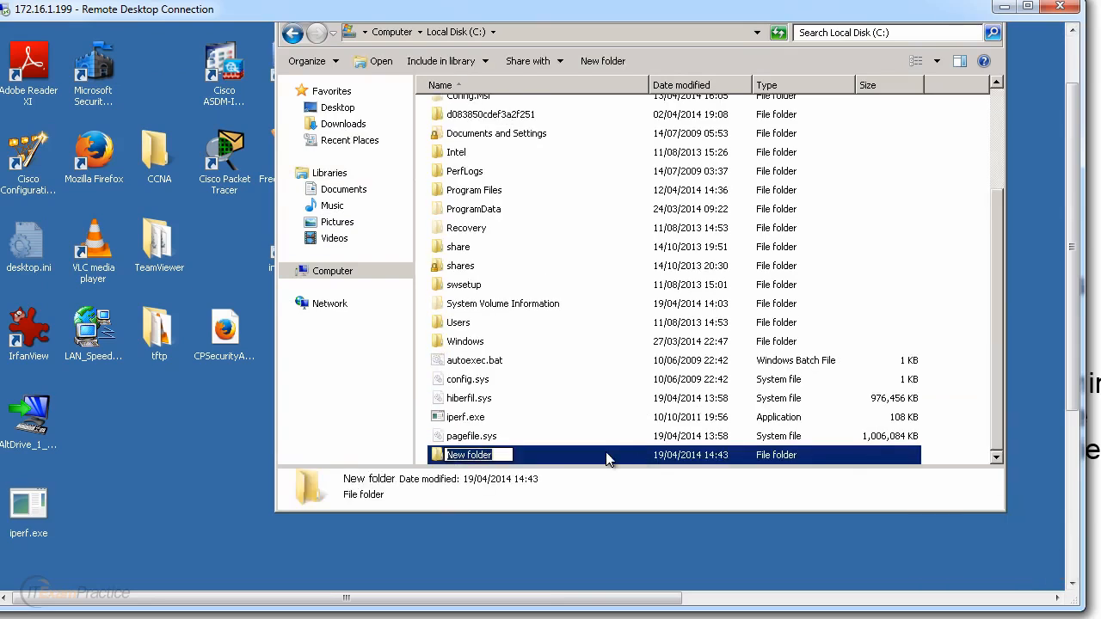
{"action": "type", "text": "test"}
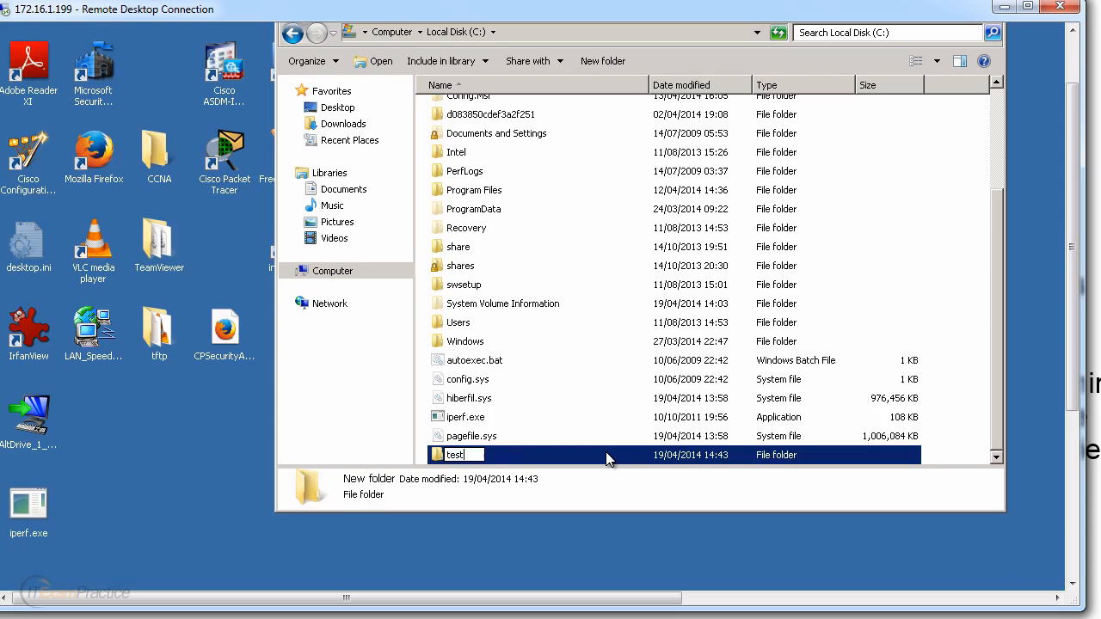
{"action": "type", "text": "99"}
{"action": "key", "text": "Return"}
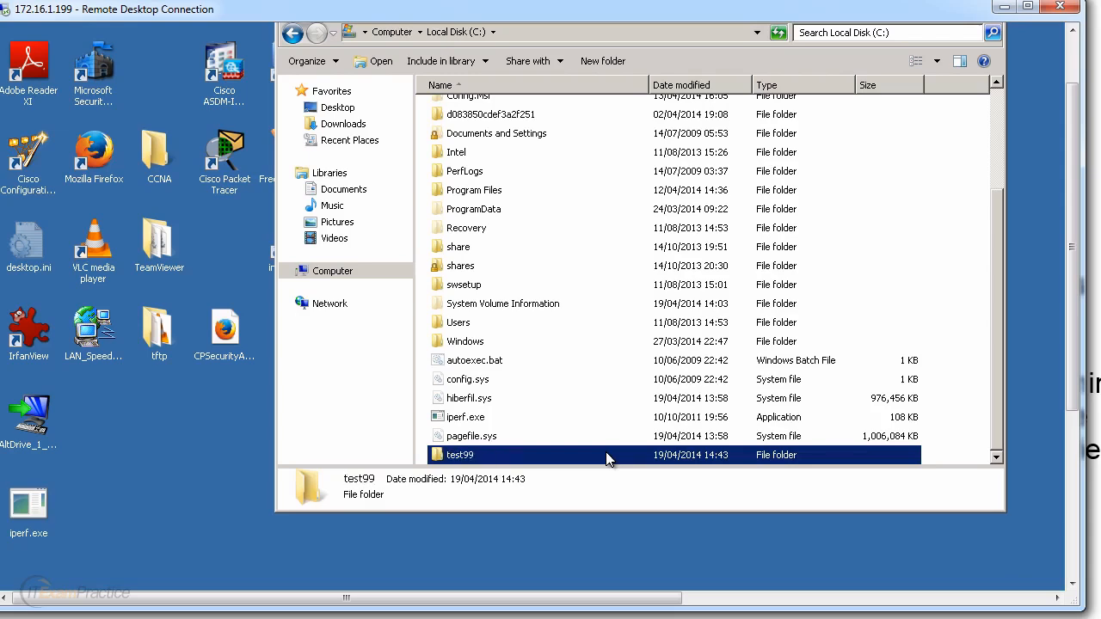
{"action": "right_click", "coordinate": [479, 465]}
Step: Open test99's Properties and start the File Sharing dialog from its Sharing tab
{"action": "left_click_drag", "start_coordinate": [1072, 397], "coordinate": [1073, 502]}
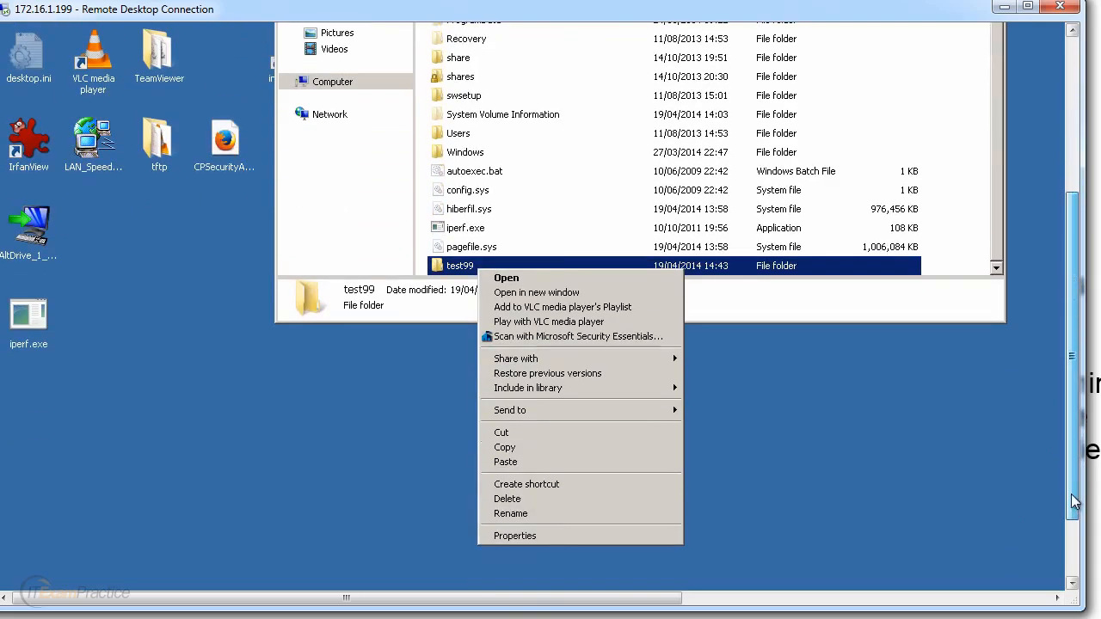
{"action": "left_click", "coordinate": [535, 539]}
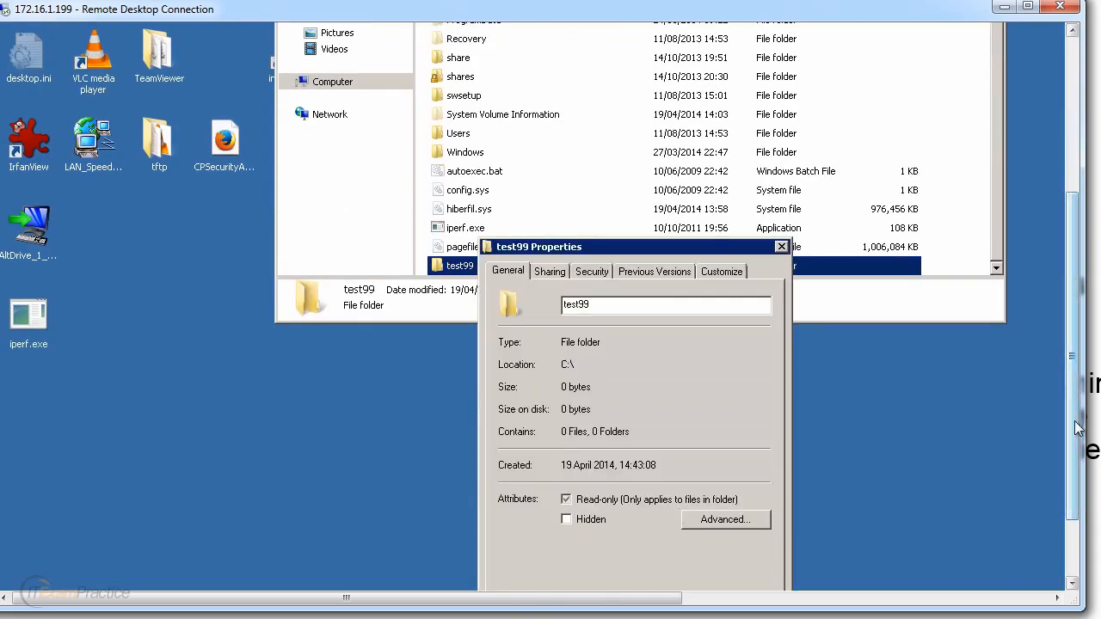
{"action": "left_click_drag", "start_coordinate": [1078, 427], "coordinate": [1078, 393]}
{"action": "left_click", "coordinate": [554, 332]}
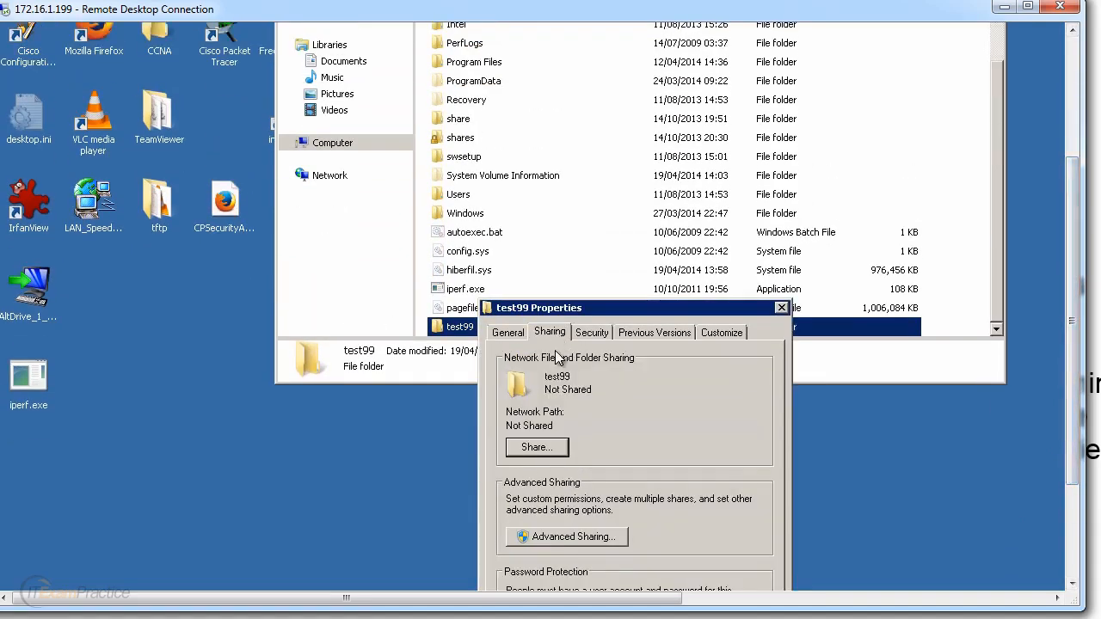
{"action": "left_click", "coordinate": [538, 449]}
{"action": "scroll", "coordinate": [1056, 499], "scroll_direction": "down", "scroll_amount": 3}
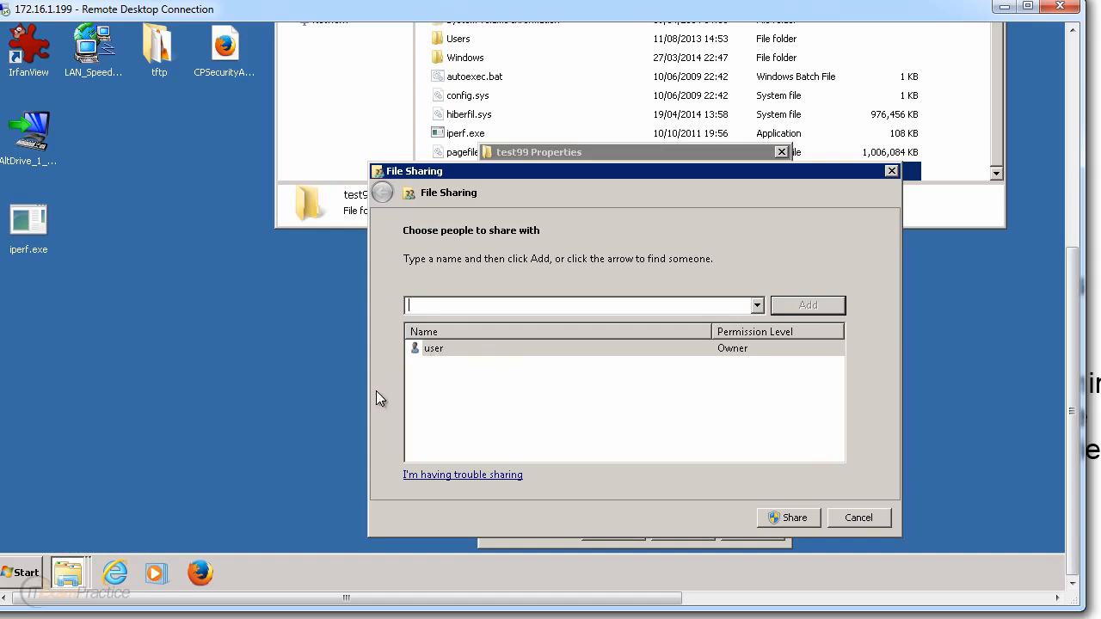
{"action": "left_click", "coordinate": [26, 576]}
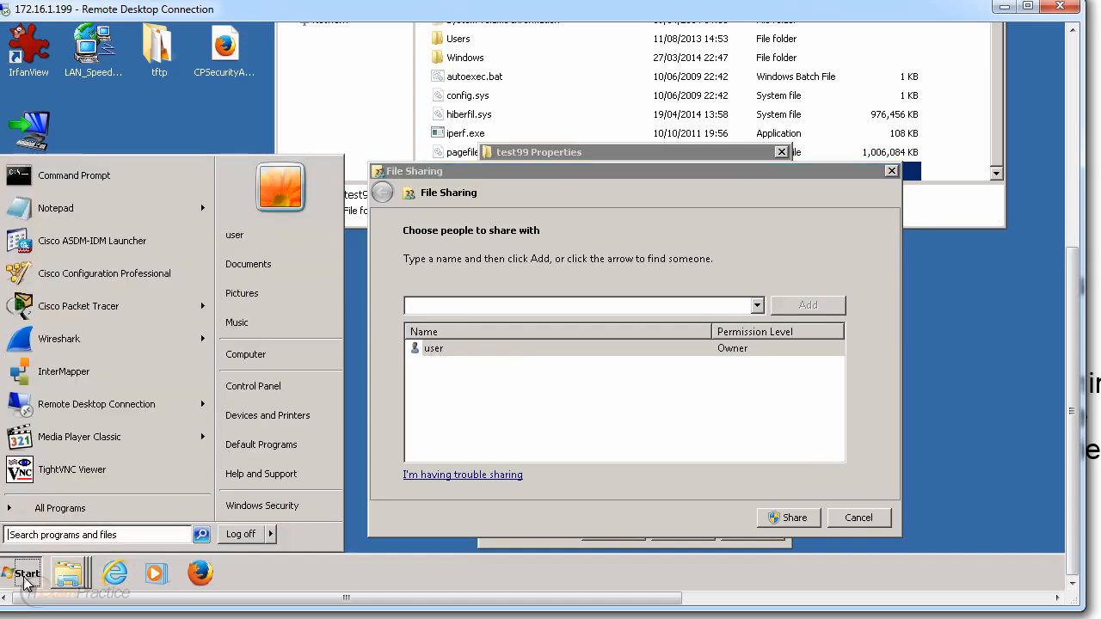
{"action": "type", "text": "users"}
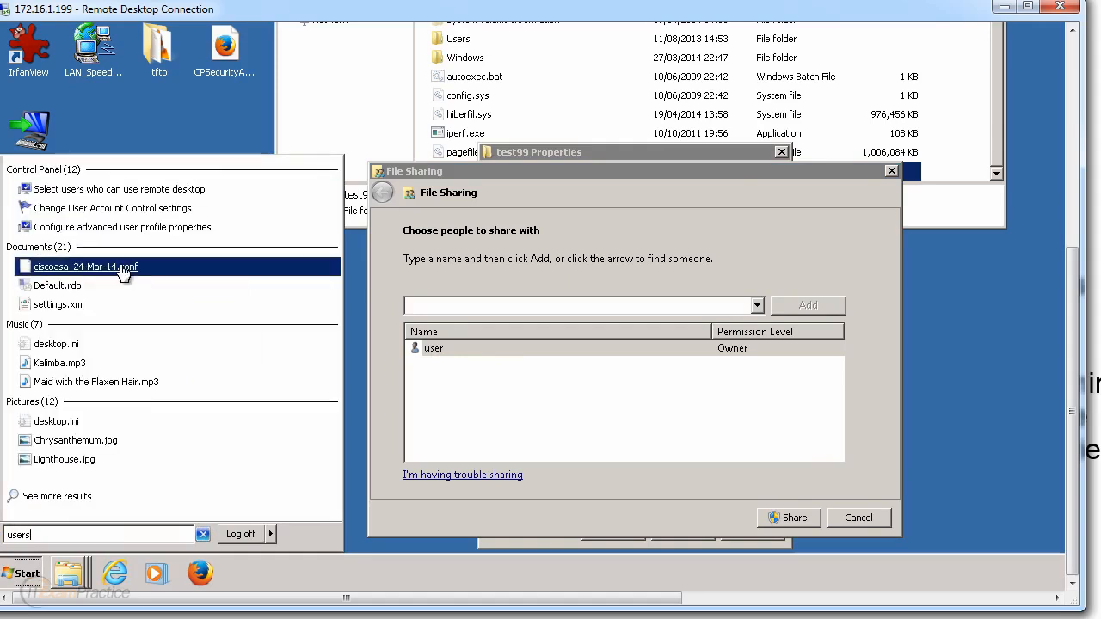
{"action": "key", "text": "BackSpace"}
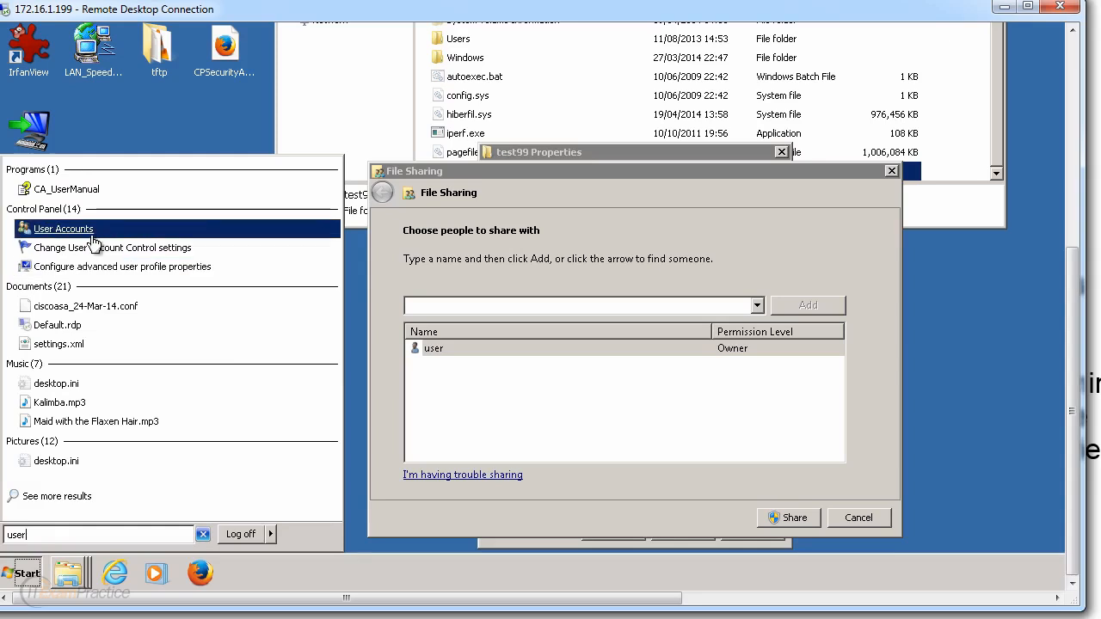
{"action": "left_click", "coordinate": [63, 228]}
{"action": "left_click_drag", "start_coordinate": [1074, 383], "coordinate": [1075, 204]}
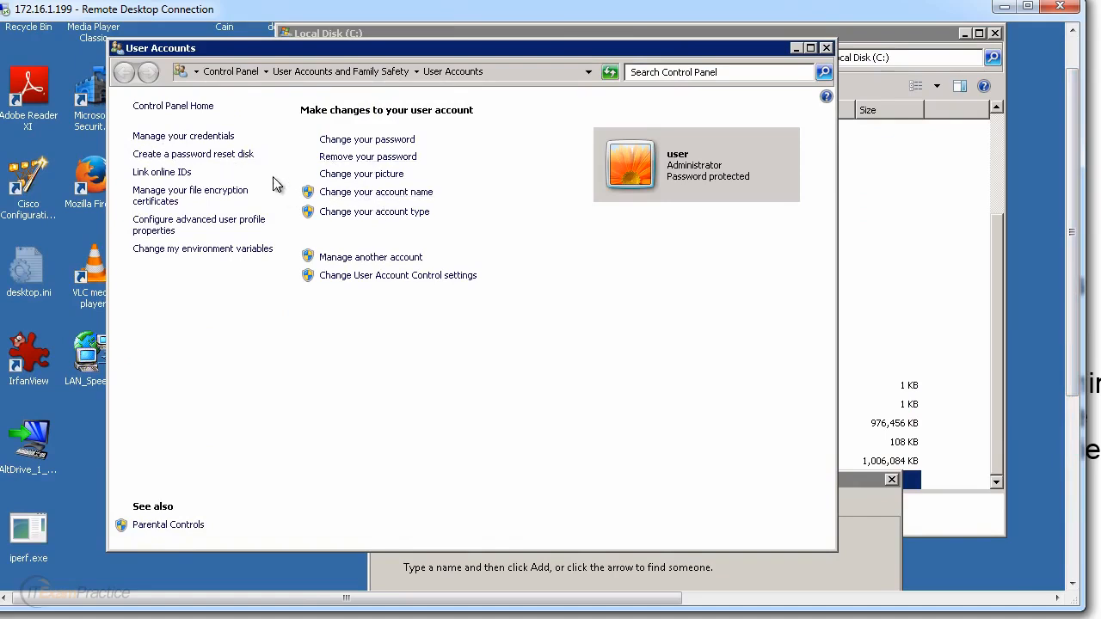
{"action": "left_click", "coordinate": [826, 47]}
{"action": "left_click", "coordinate": [1073, 583]}
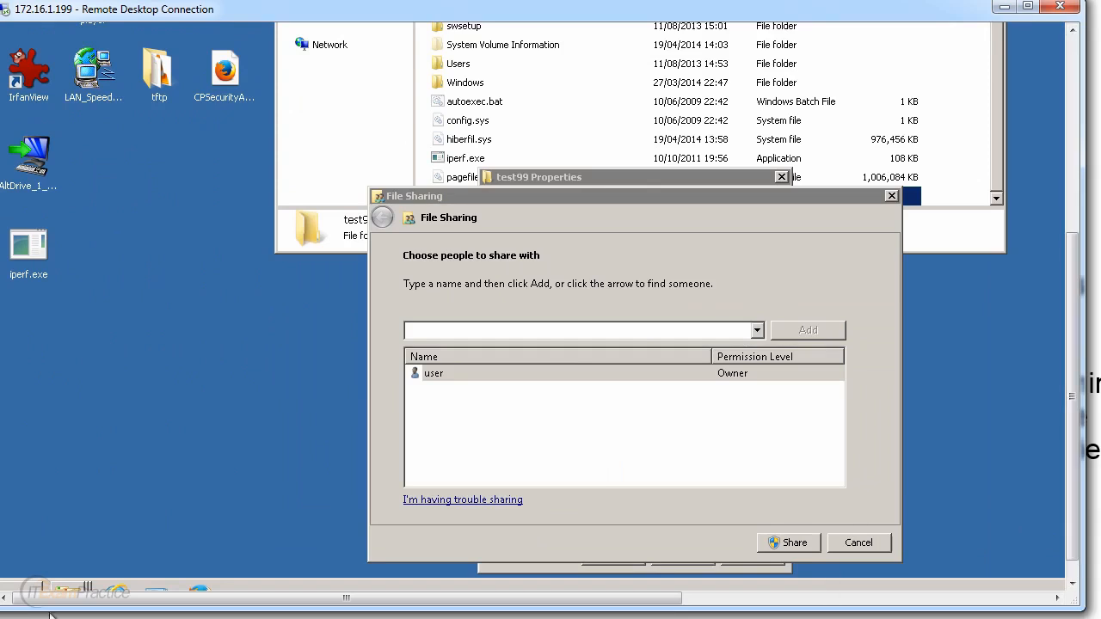
Step: Launch Computer Management from the Computer entry in the Start menu
{"action": "left_click", "coordinate": [1078, 585]}
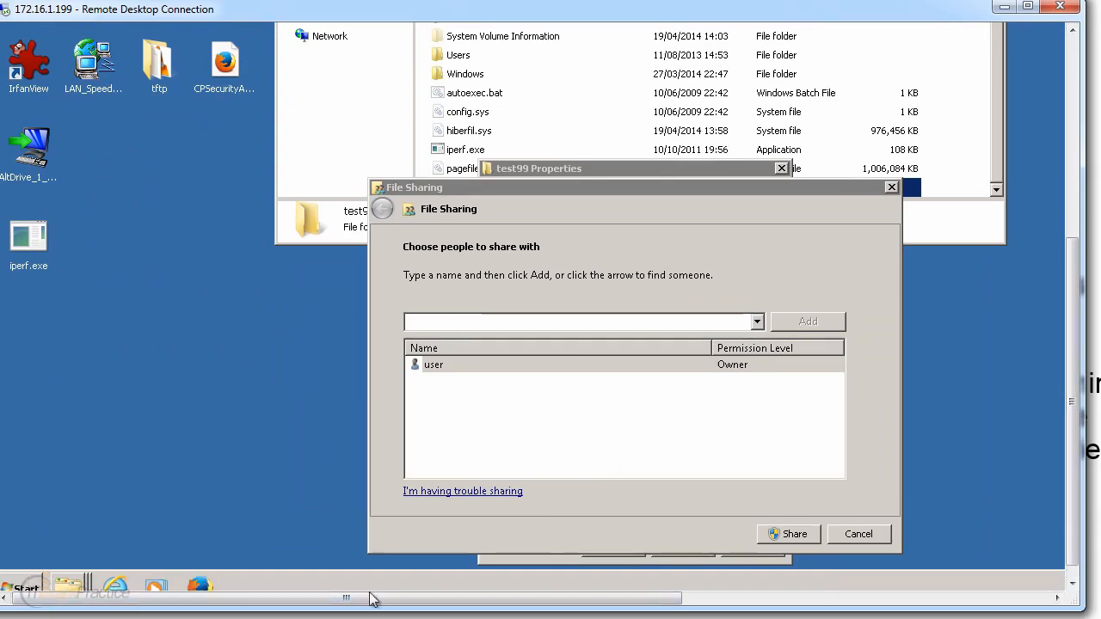
{"action": "left_click", "coordinate": [26, 589]}
{"action": "right_click", "coordinate": [247, 368]}
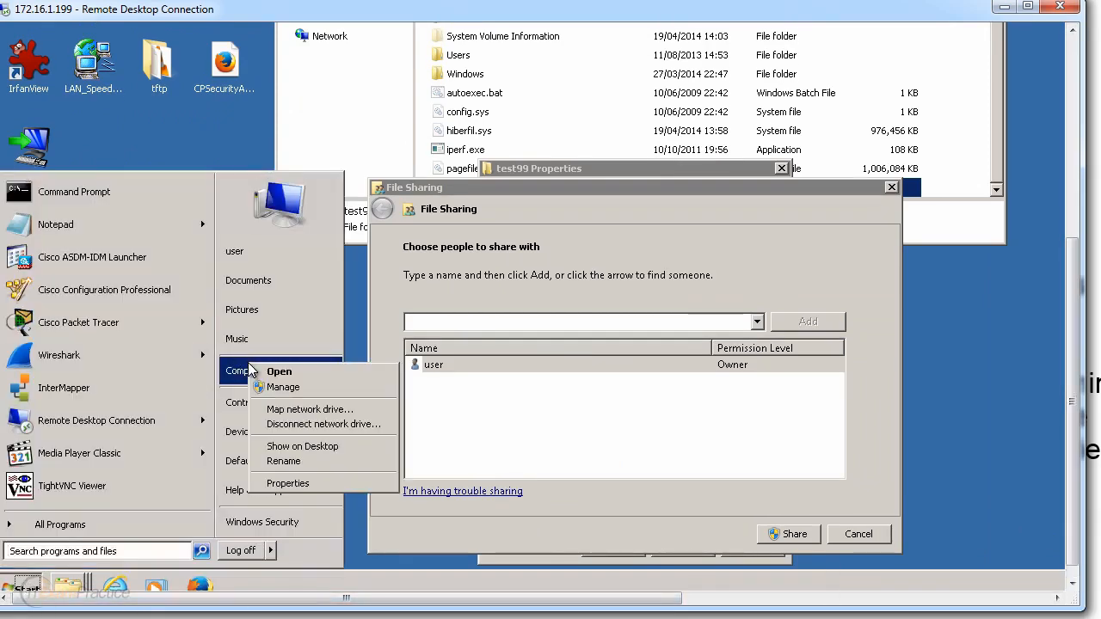
{"action": "key", "text": "Escape"}
{"action": "left_click_drag", "start_coordinate": [1075, 401], "coordinate": [1087, 211]}
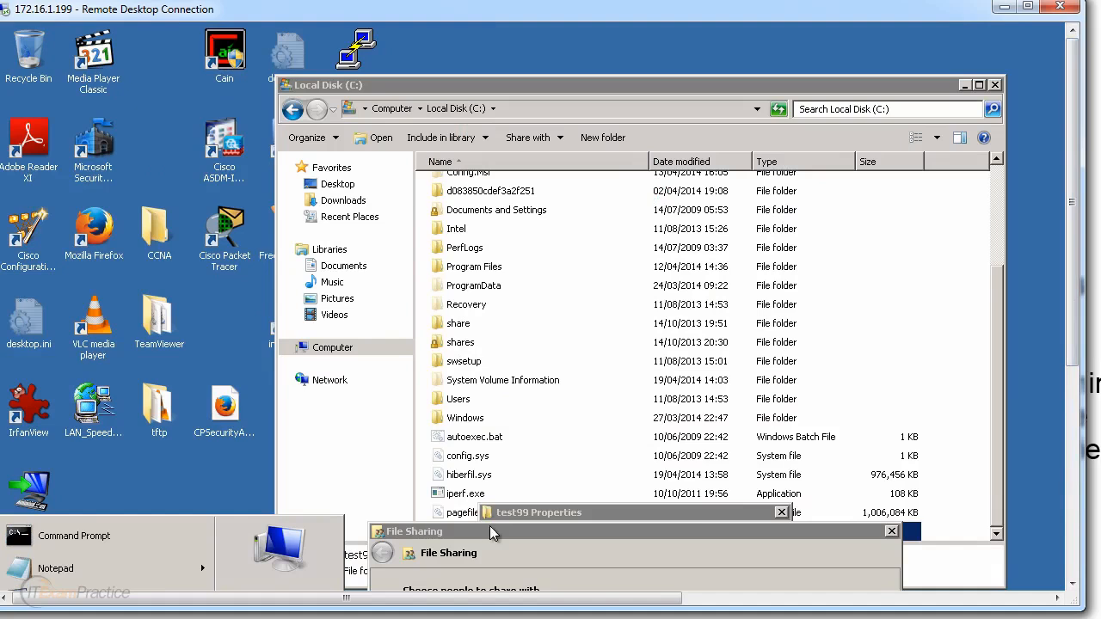
{"action": "left_click_drag", "start_coordinate": [1074, 313], "coordinate": [1040, 529]}
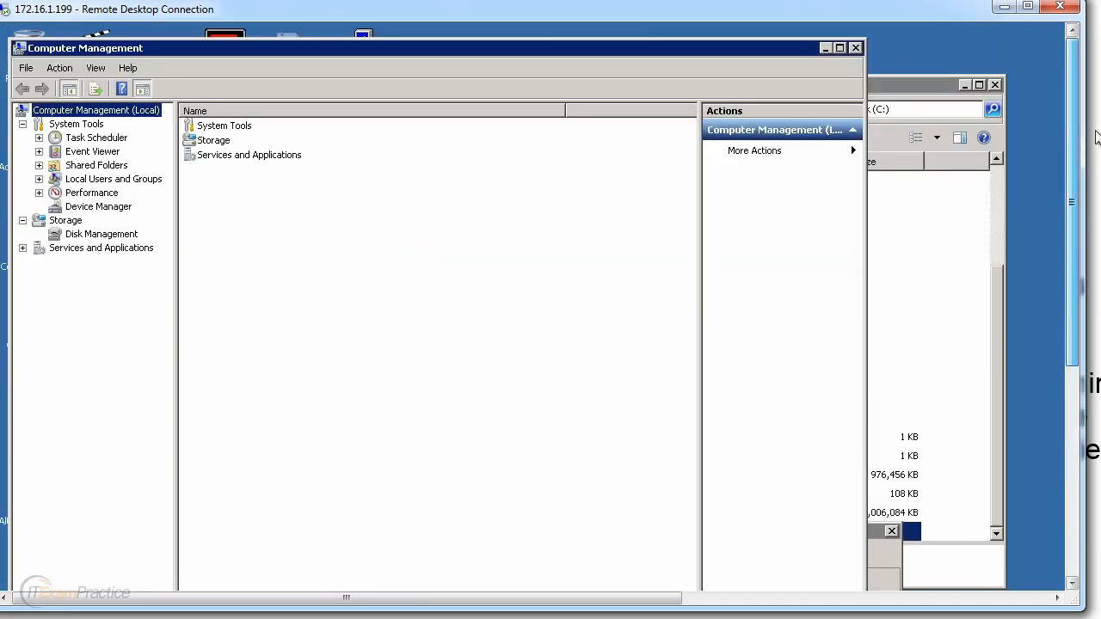
Step: Go to Local Users and Groups > Users and start a New User
{"action": "left_click", "coordinate": [110, 180]}
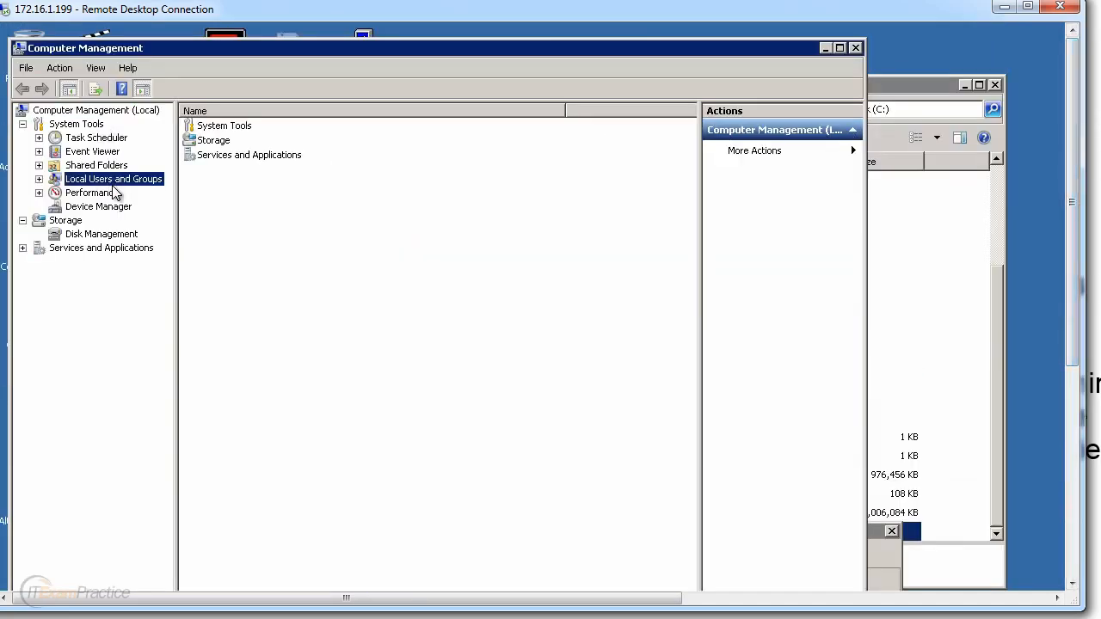
{"action": "left_click", "coordinate": [39, 179]}
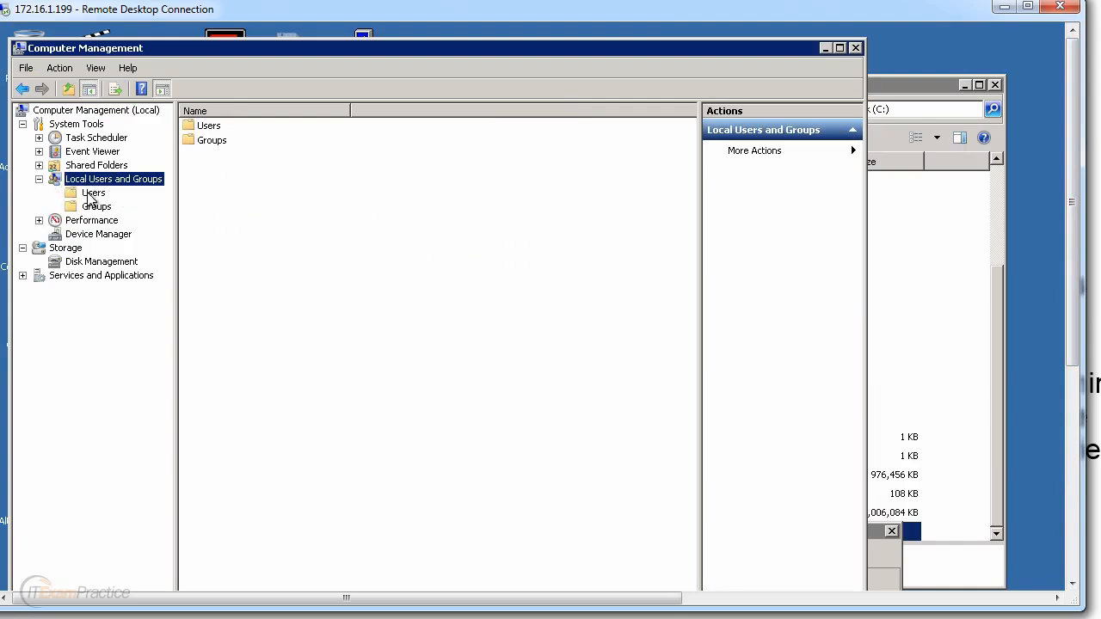
{"action": "left_click", "coordinate": [91, 192]}
{"action": "right_click", "coordinate": [211, 179]}
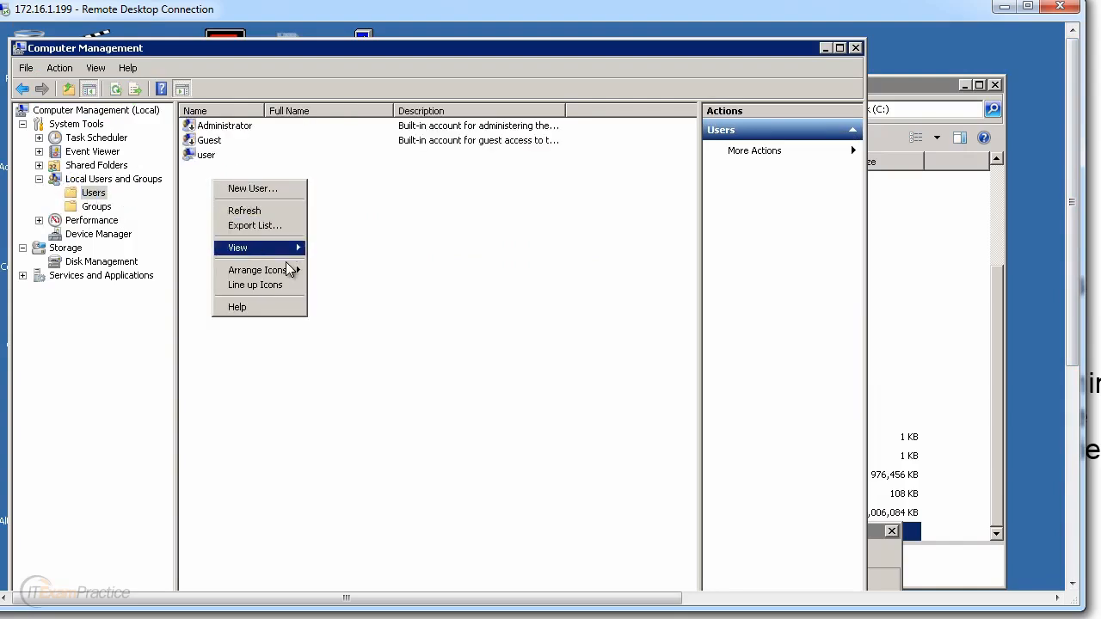
{"action": "left_click", "coordinate": [266, 187]}
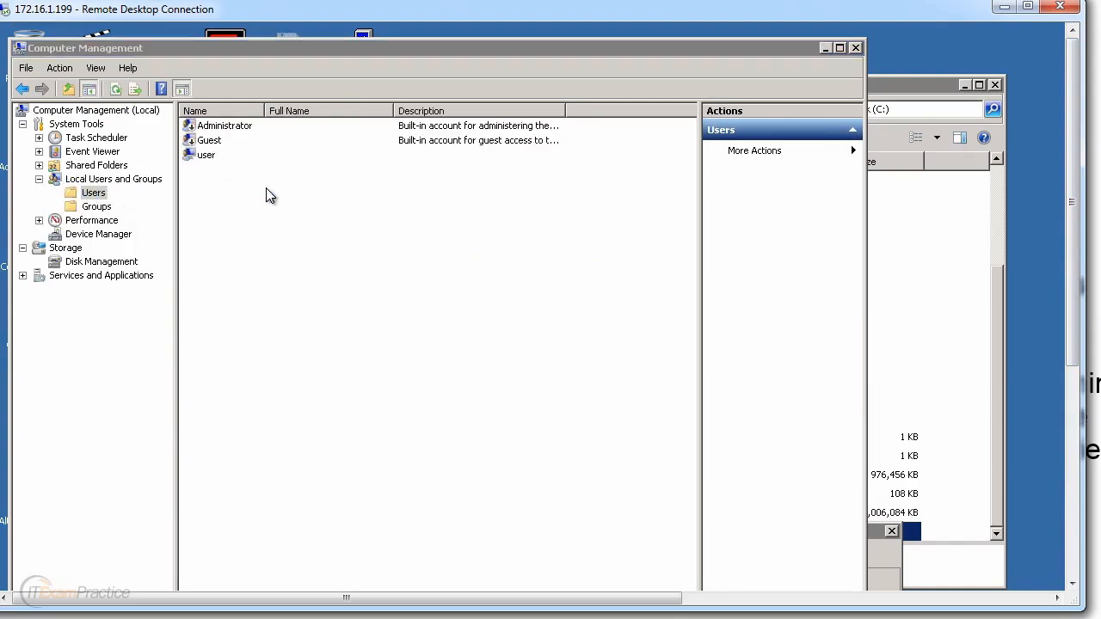
Step: Create user test99 (full name test99) with a password set to never expire
{"action": "type", "text": "test"}
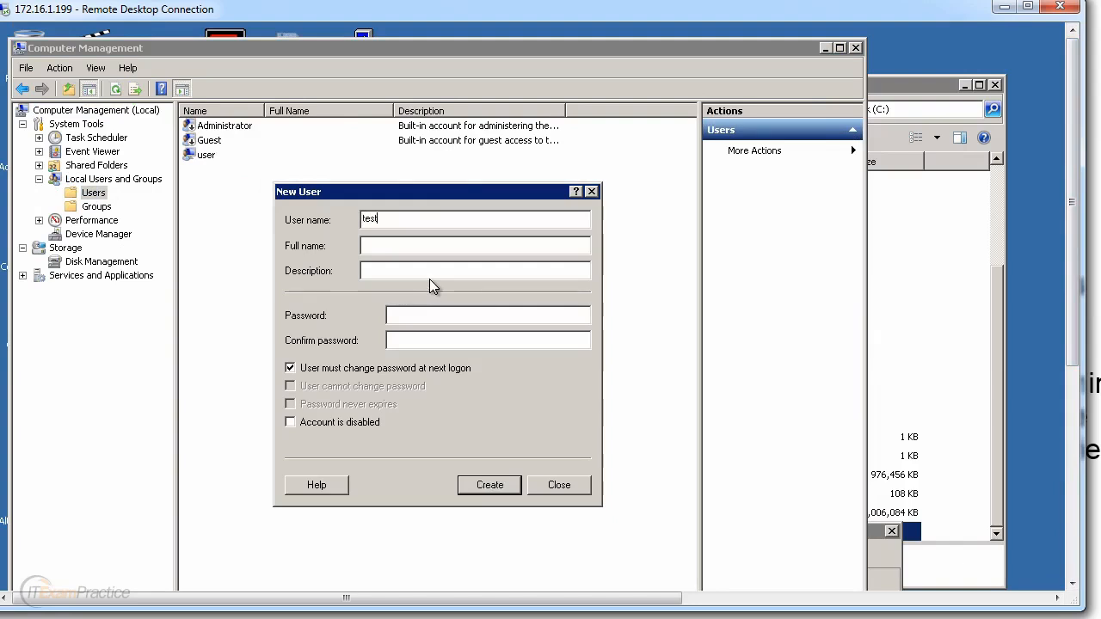
{"action": "type", "text": "99test99"}
{"action": "left_click", "coordinate": [498, 315]}
{"action": "left_click", "coordinate": [422, 370]}
{"action": "left_click", "coordinate": [379, 403]}
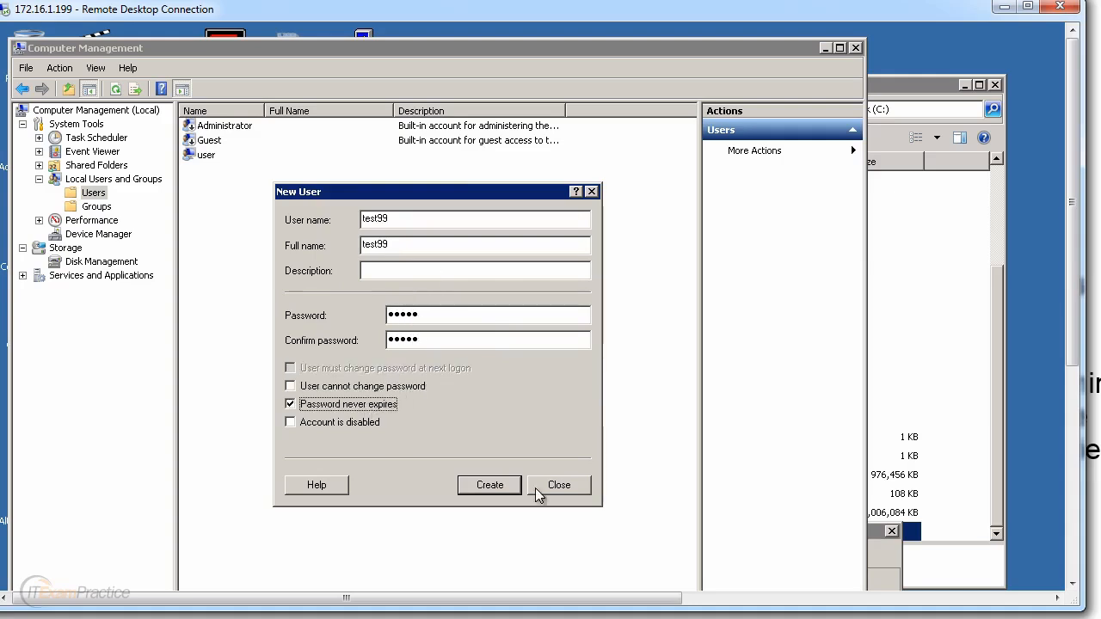
{"action": "left_click", "coordinate": [492, 486]}
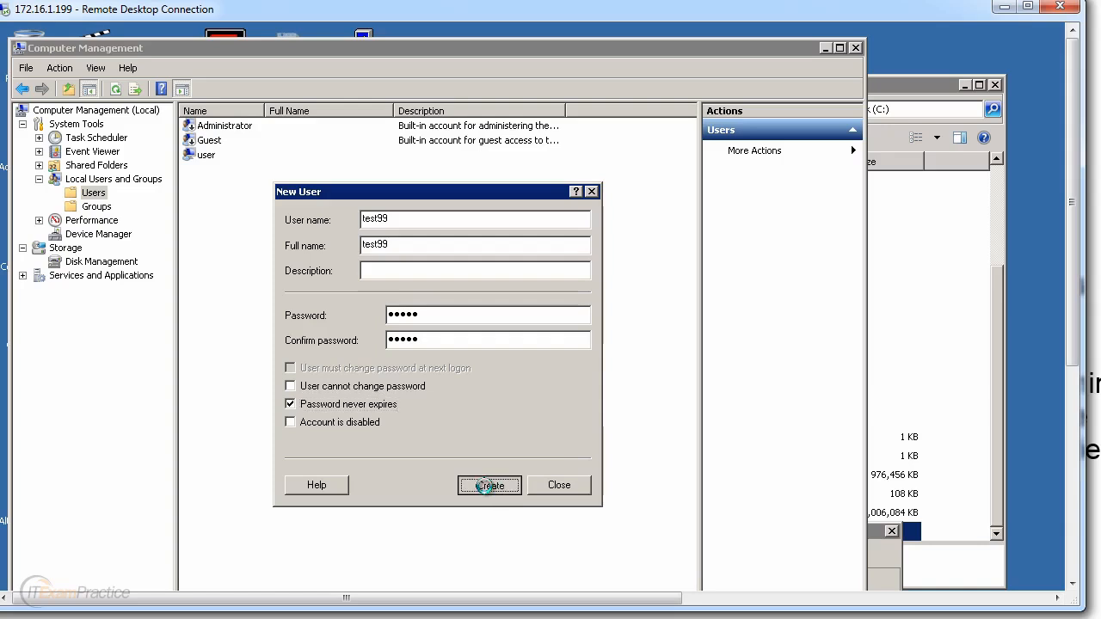
{"action": "left_click", "coordinate": [557, 485]}
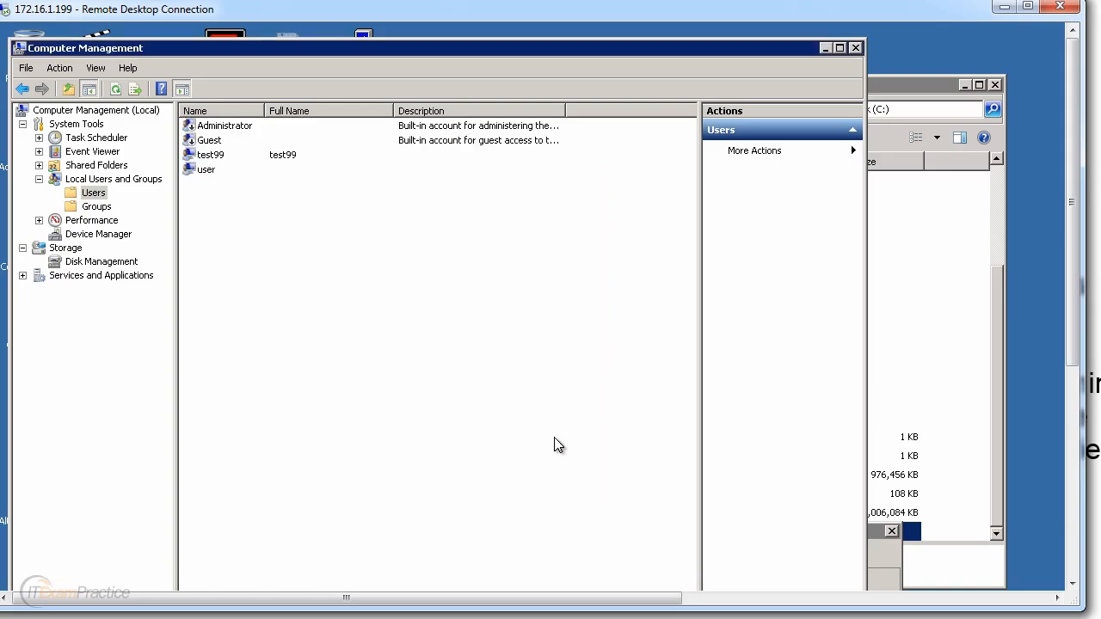
Step: Review the Member Of groups of test99 and user, then close Computer Management
{"action": "double_click", "coordinate": [212, 158]}
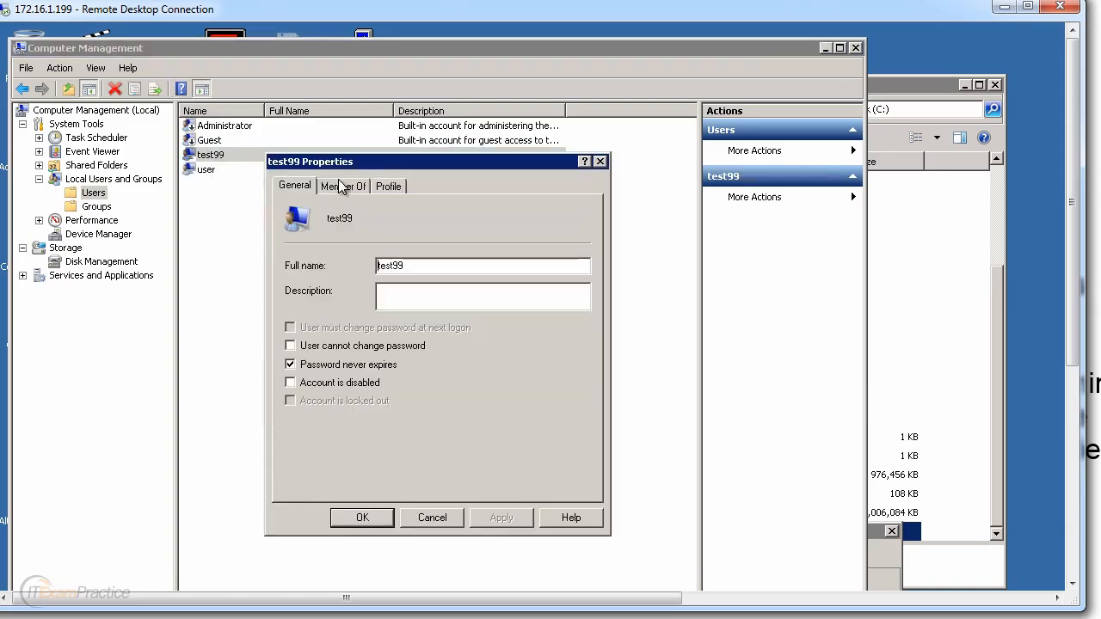
{"action": "left_click", "coordinate": [368, 187]}
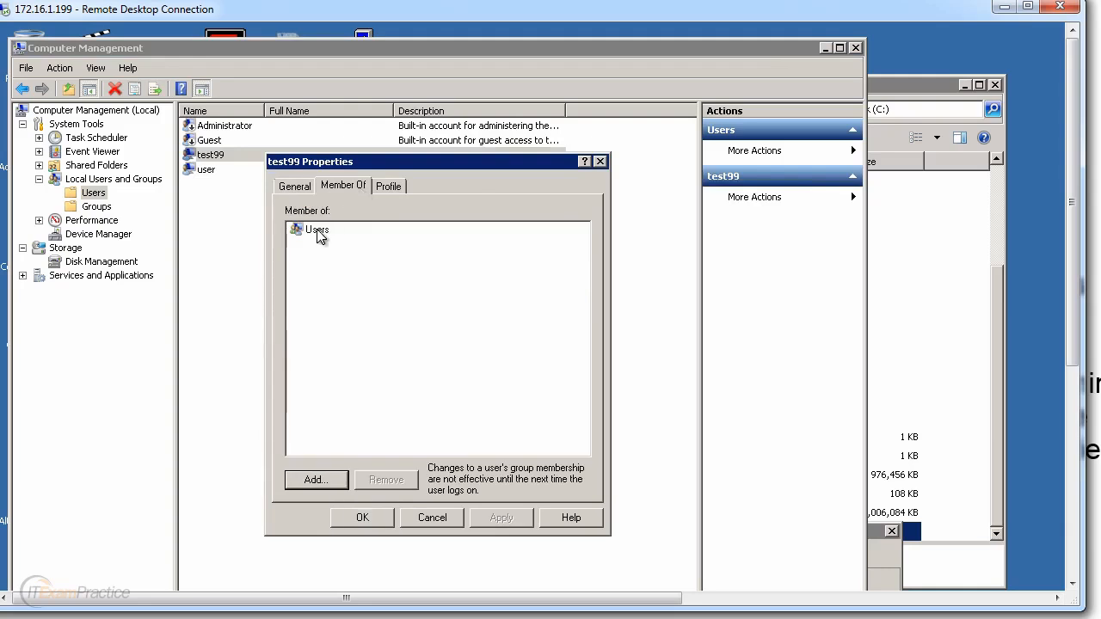
{"action": "left_click", "coordinate": [441, 520]}
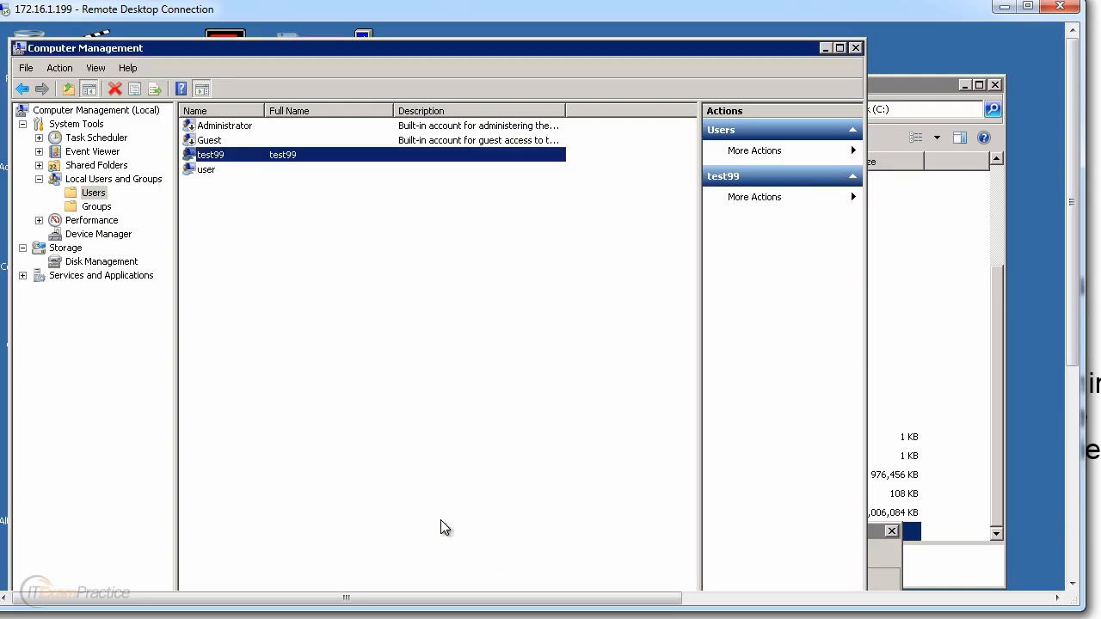
{"action": "double_click", "coordinate": [200, 172]}
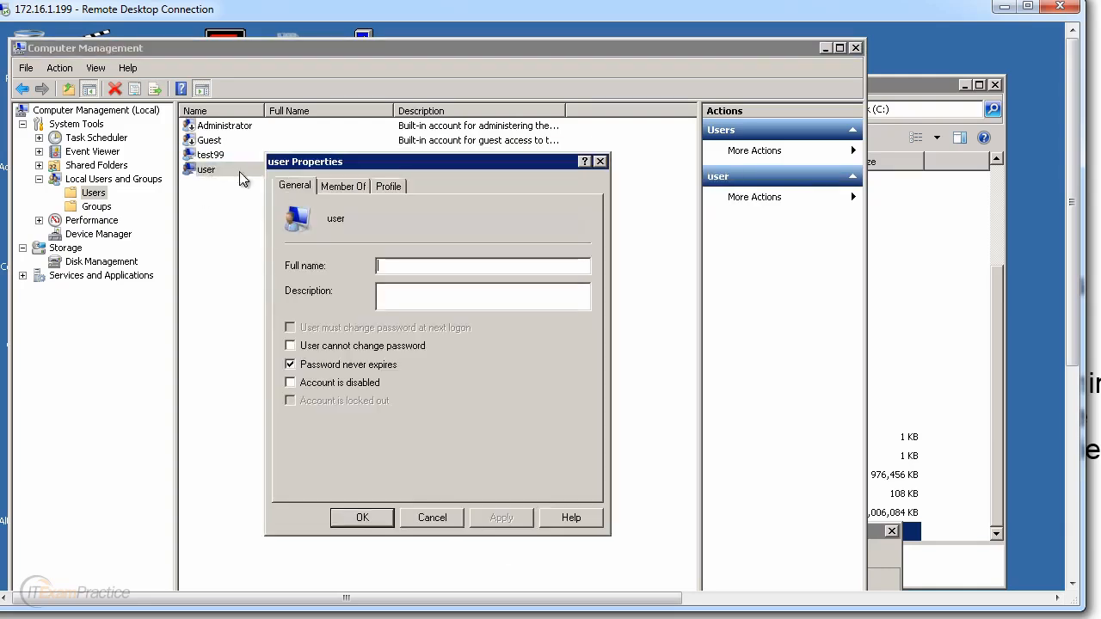
{"action": "left_click", "coordinate": [354, 186]}
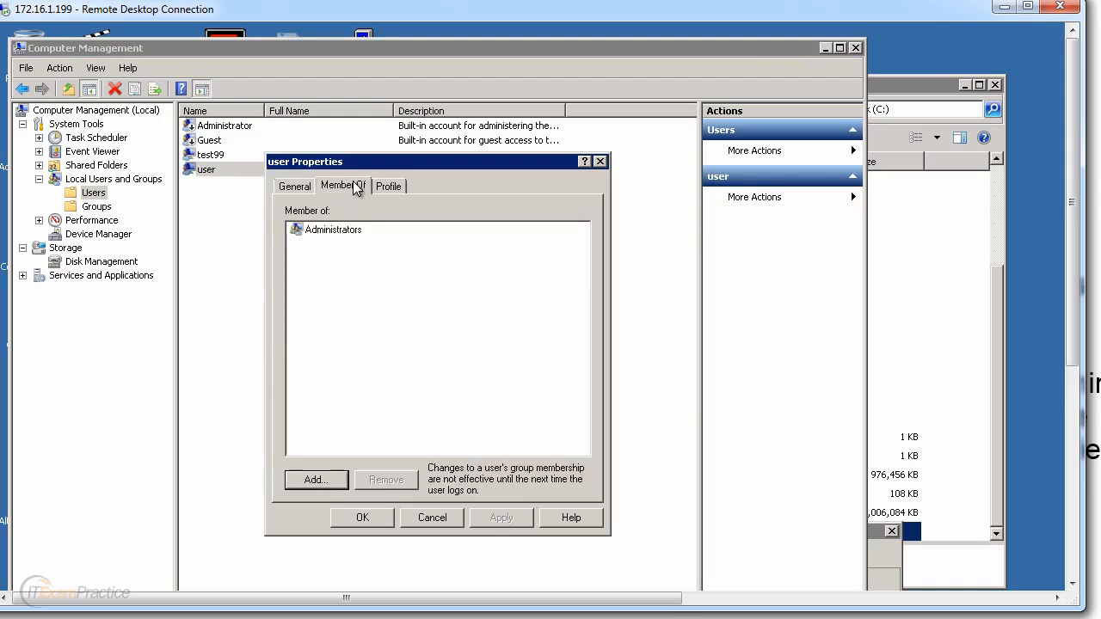
{"action": "left_click", "coordinate": [439, 520]}
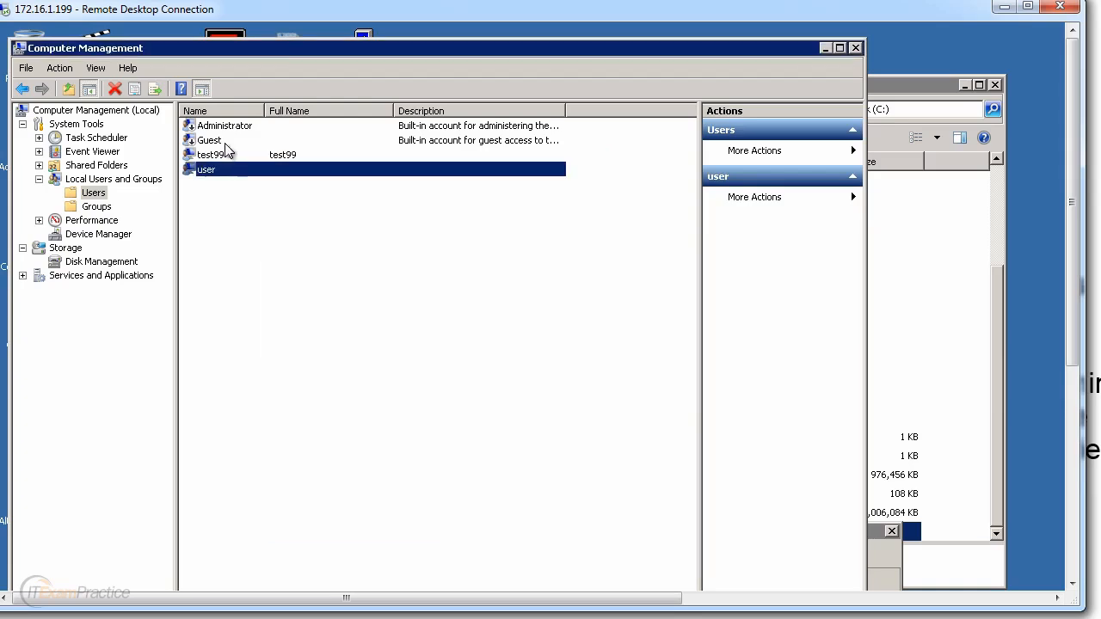
{"action": "left_click", "coordinate": [222, 160]}
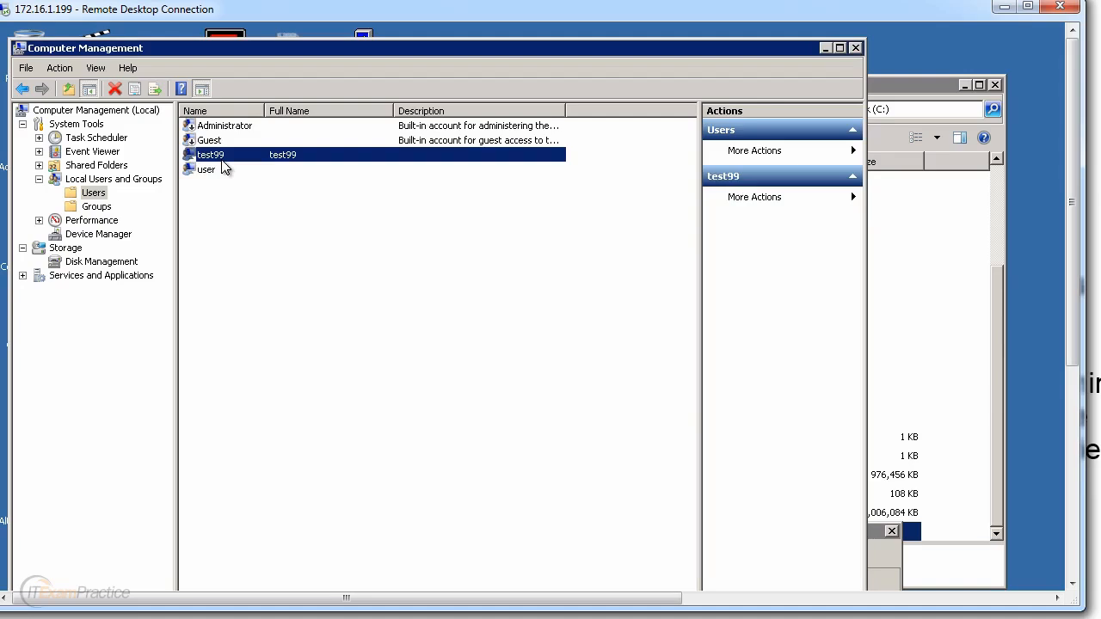
{"action": "left_click", "coordinate": [857, 50]}
Step: Move the File Sharing dialog up, browse the name list, then cancel that first attempt
{"action": "left_click_drag", "start_coordinate": [728, 532], "coordinate": [702, 127]}
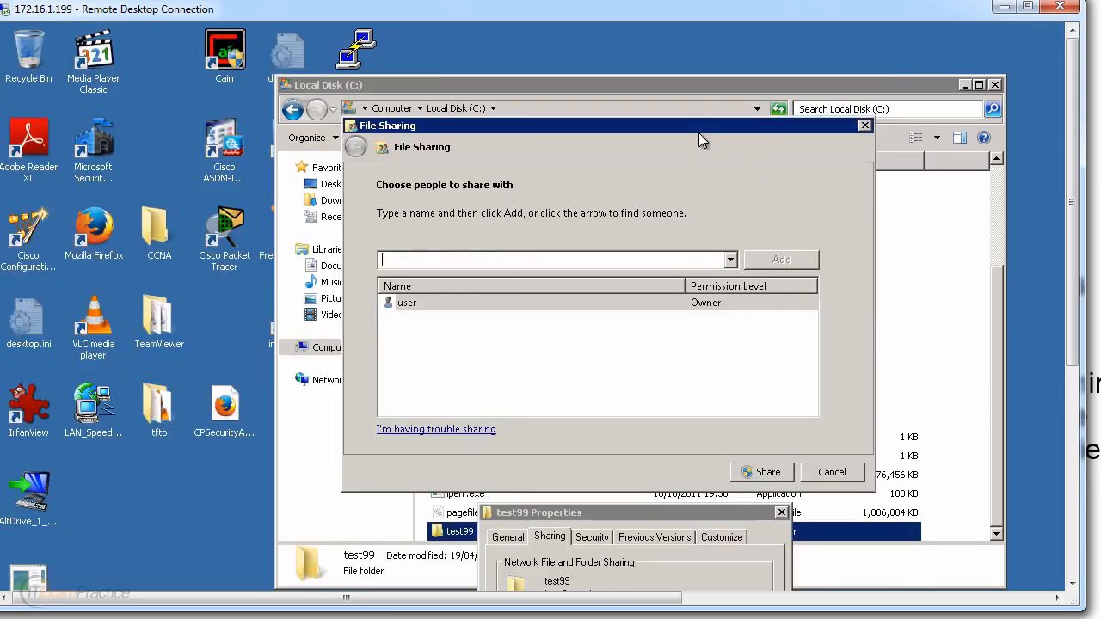
{"action": "left_click", "coordinate": [731, 260]}
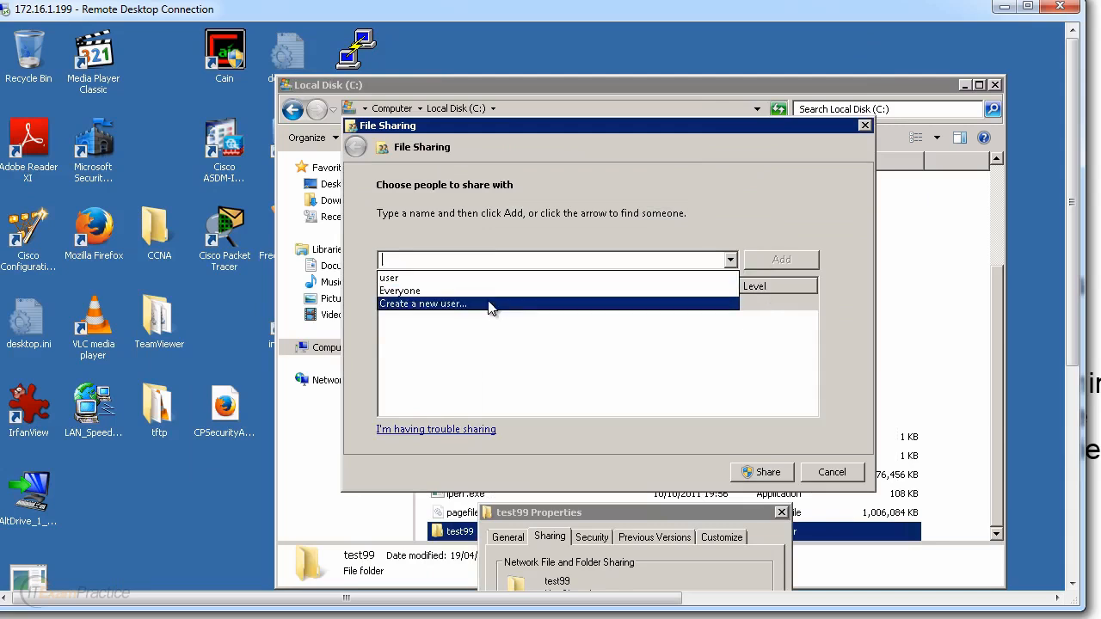
{"action": "left_click", "coordinate": [829, 472]}
{"action": "left_click", "coordinate": [829, 472]}
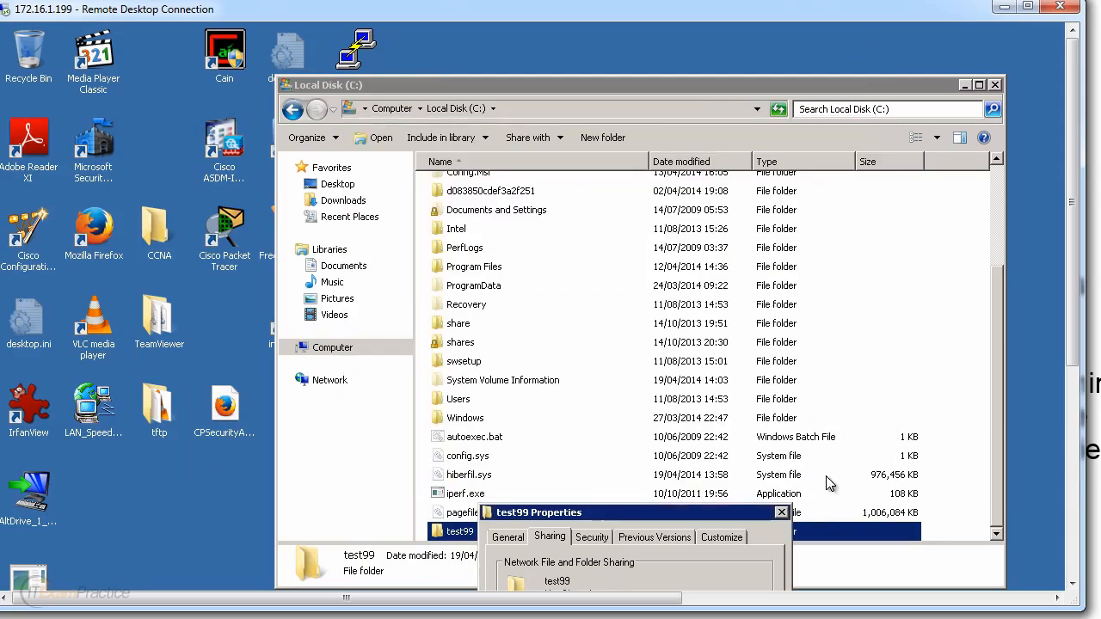
Step: Add test99 to the folder's sharing list with Read/Write permission and finish sharing
{"action": "left_click_drag", "start_coordinate": [642, 513], "coordinate": [641, 127]}
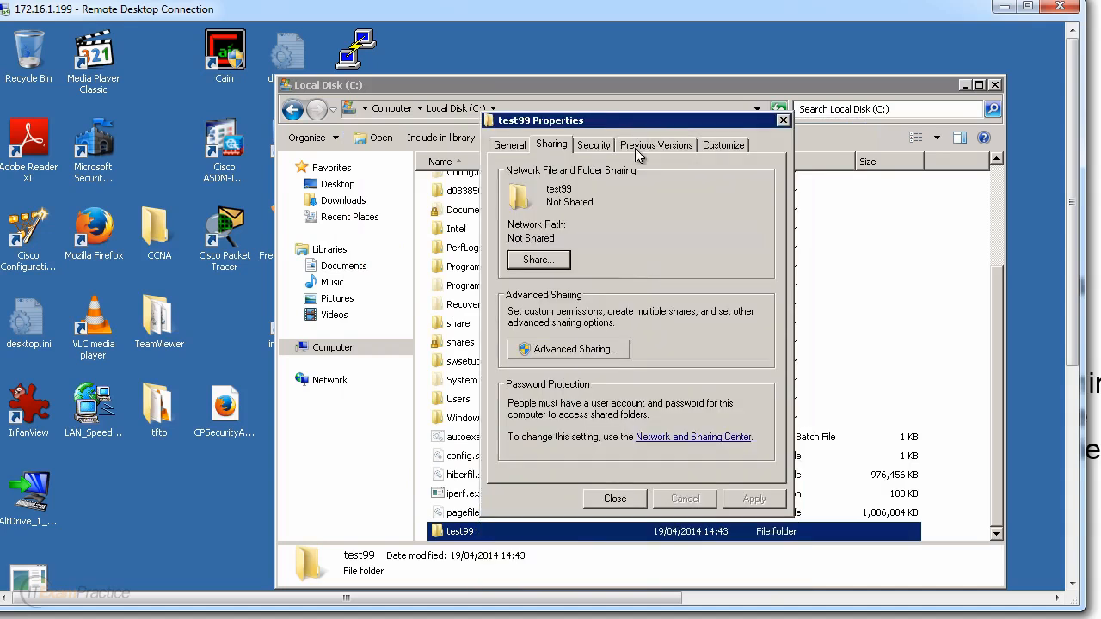
{"action": "left_click", "coordinate": [563, 262]}
{"action": "left_click", "coordinate": [759, 273]}
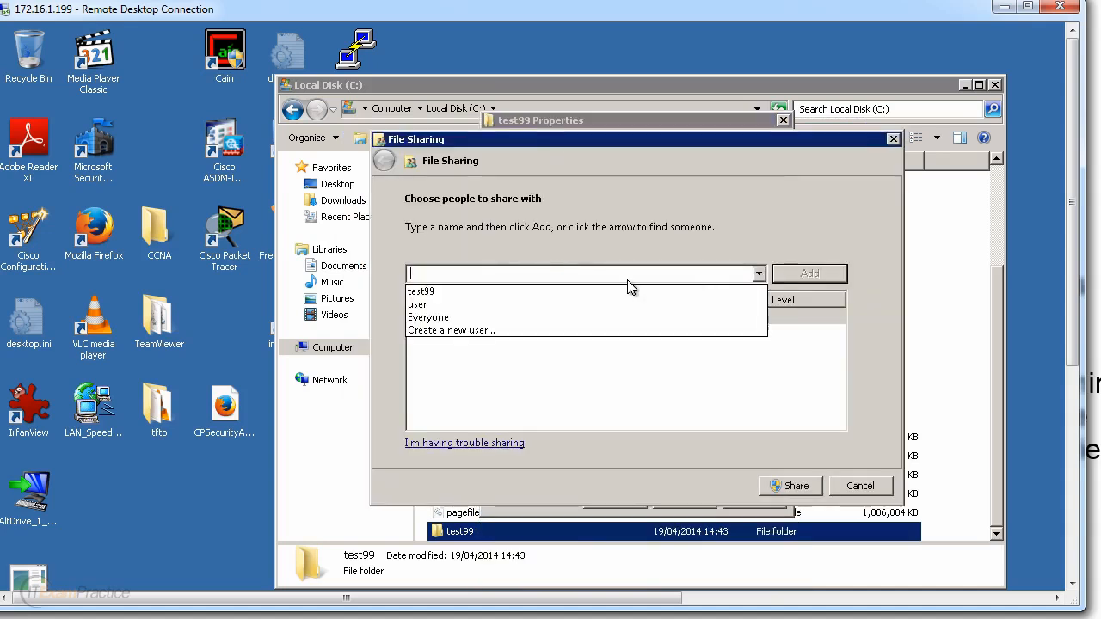
{"action": "left_click", "coordinate": [483, 293]}
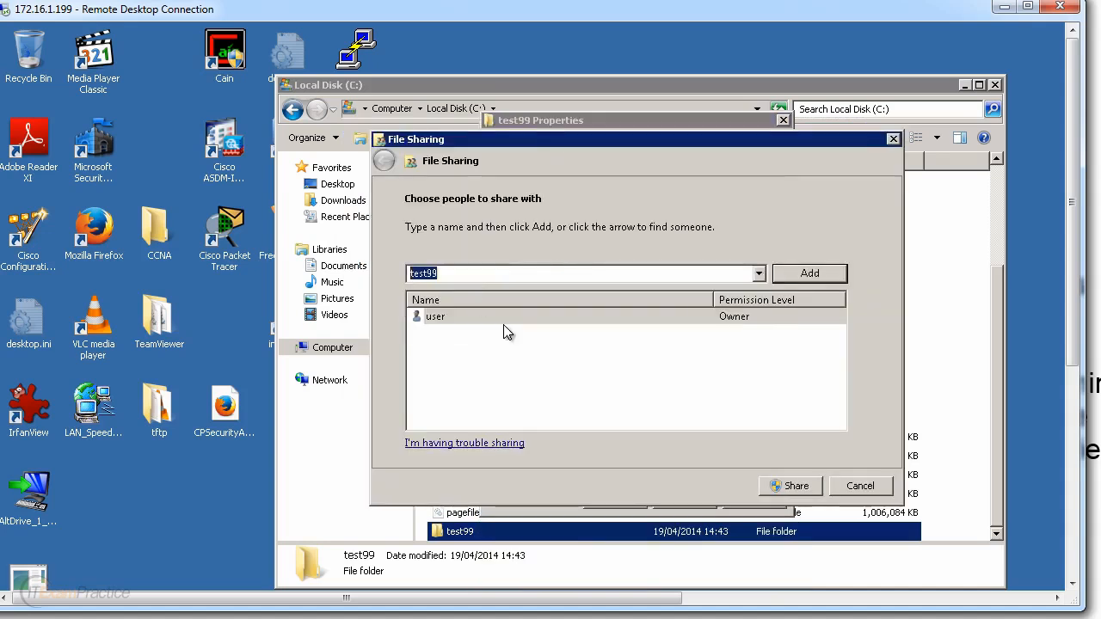
{"action": "left_click", "coordinate": [758, 274]}
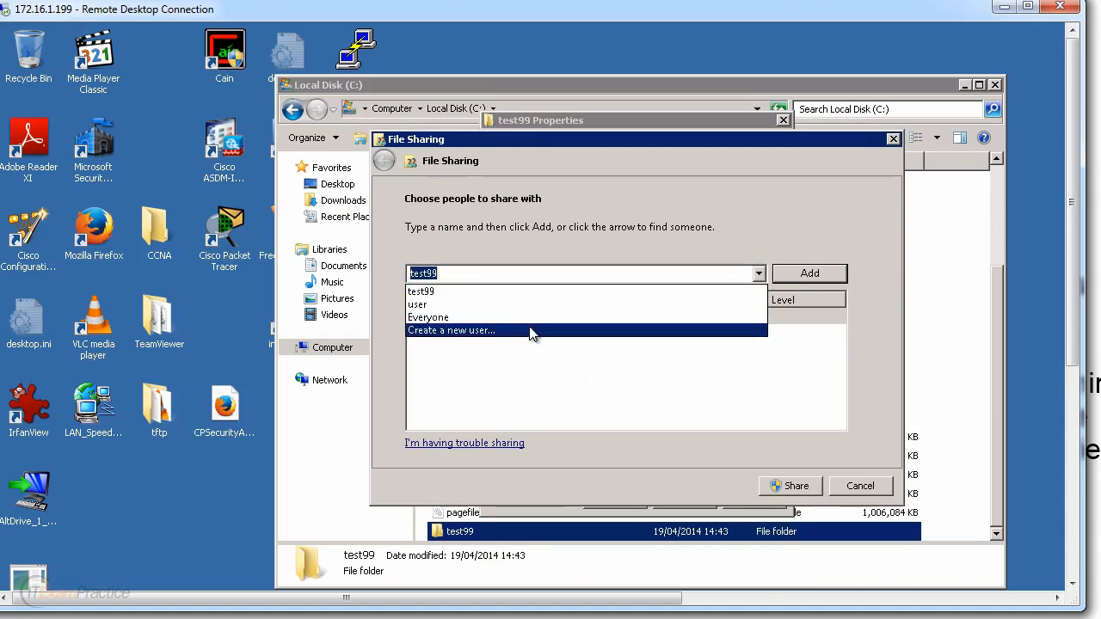
{"action": "left_click", "coordinate": [521, 261]}
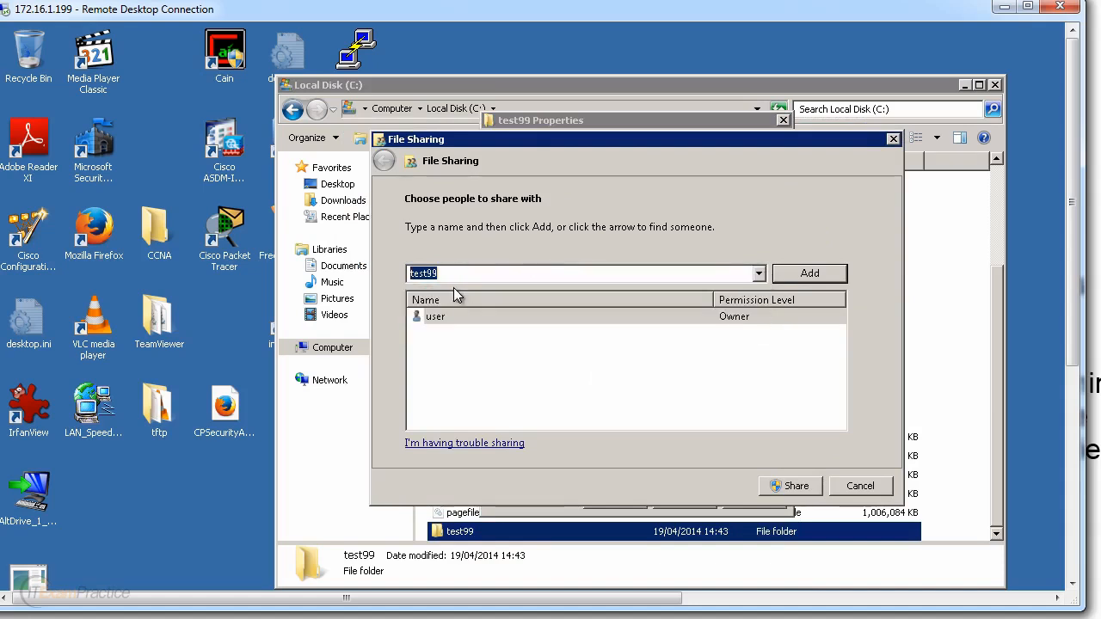
{"action": "left_click", "coordinate": [829, 275]}
{"action": "left_click", "coordinate": [755, 320]}
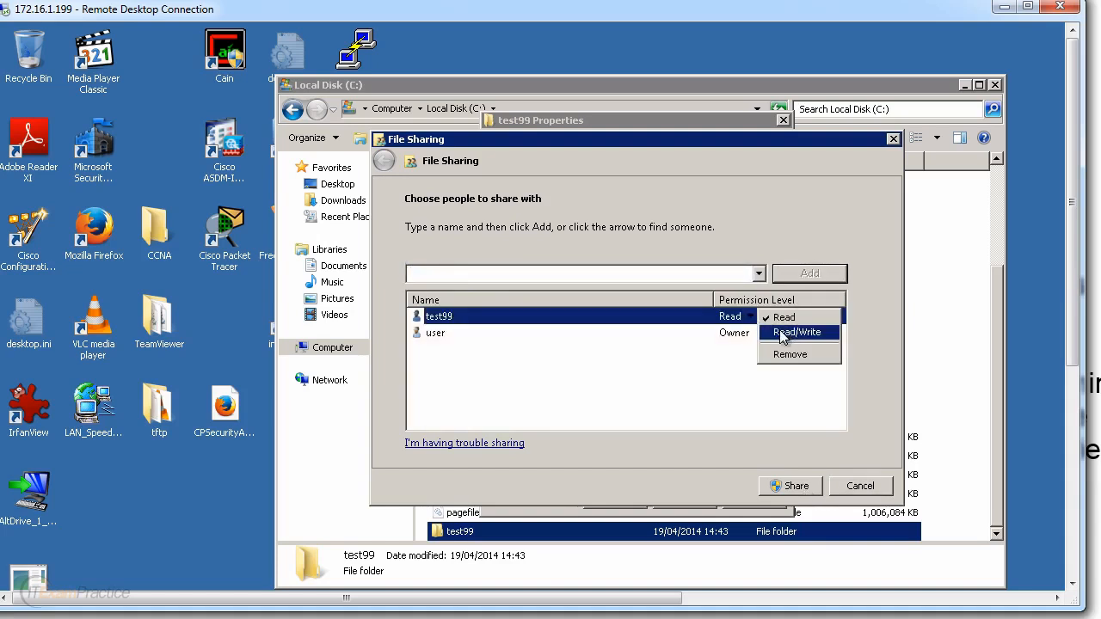
{"action": "left_click", "coordinate": [787, 332]}
{"action": "left_click", "coordinate": [799, 486]}
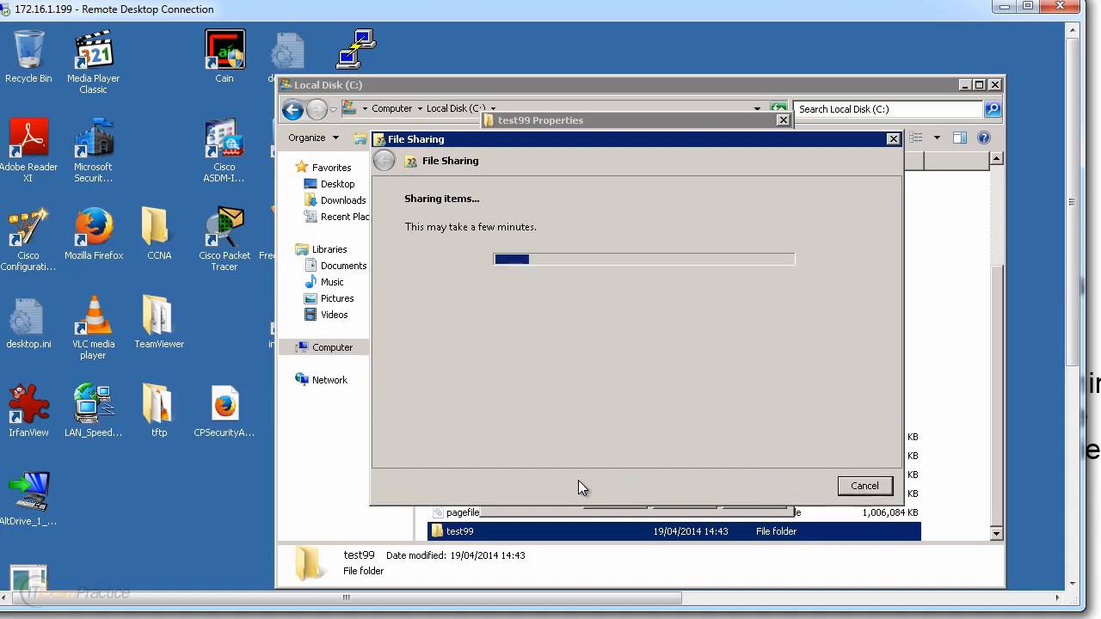
{"action": "left_click", "coordinate": [879, 487]}
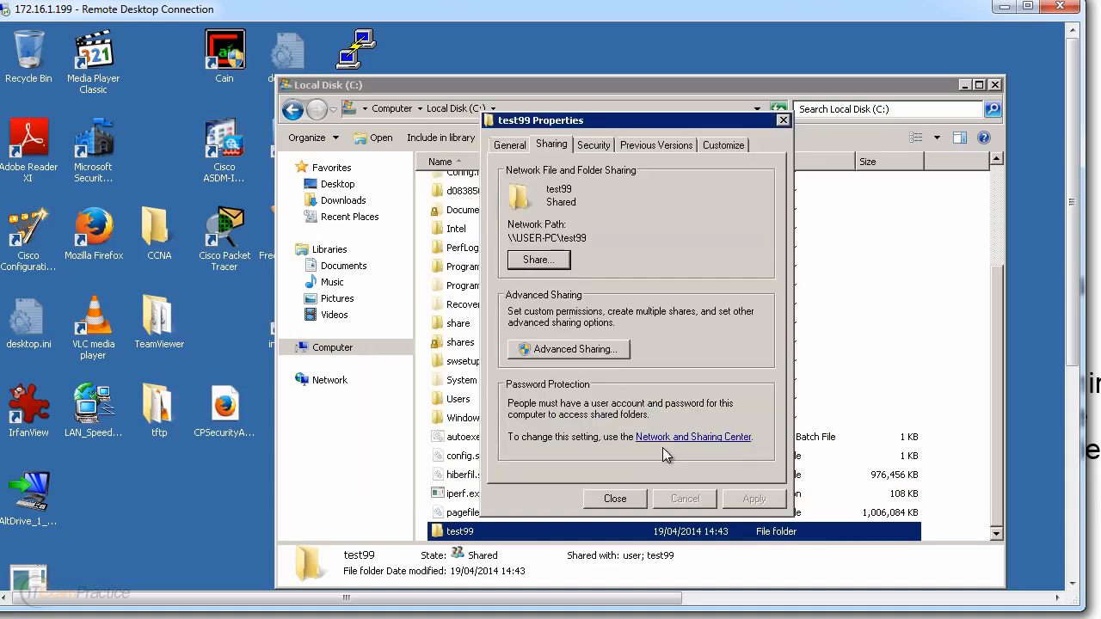
Step: Review the Administrators' and test99's permissions on the folder's Security tab
{"action": "left_click", "coordinate": [593, 145]}
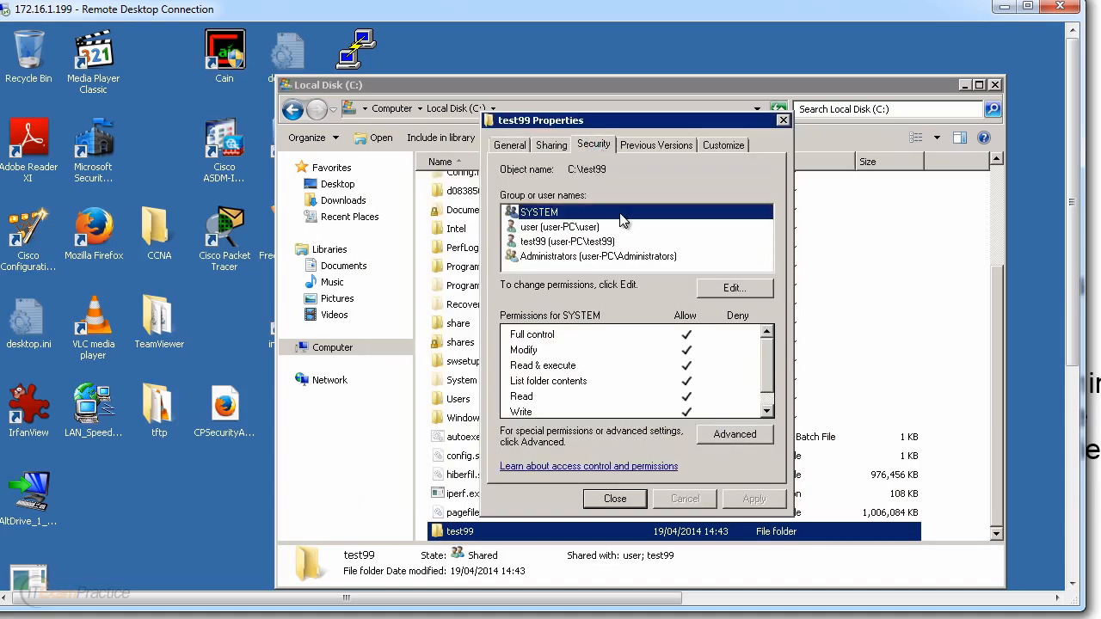
{"action": "left_click", "coordinate": [574, 257]}
{"action": "left_click", "coordinate": [572, 243]}
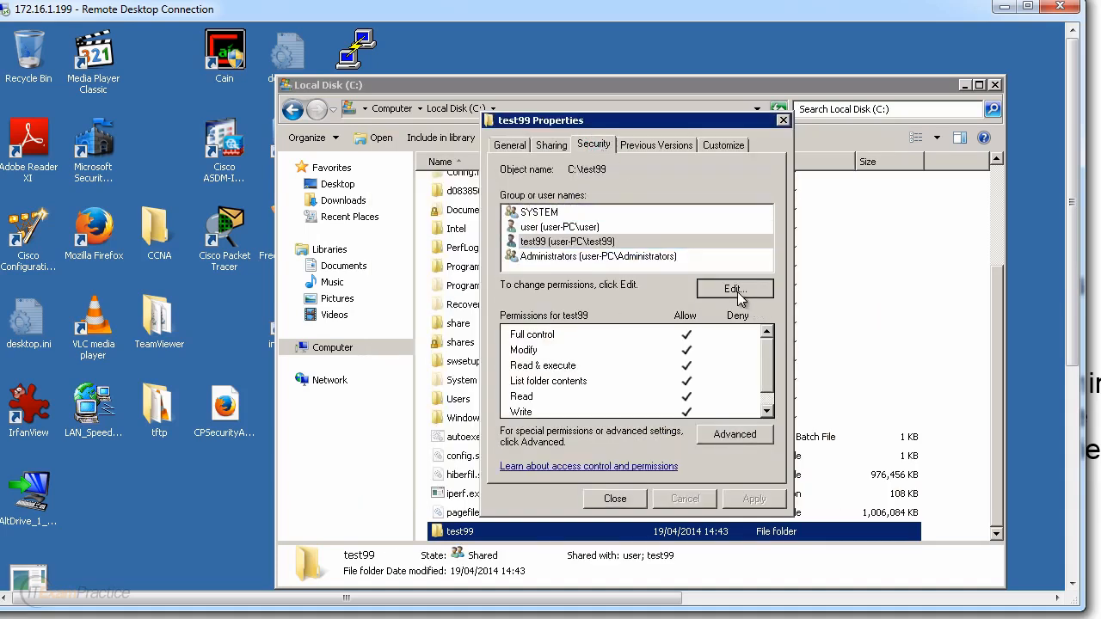
Step: Uncheck SYSTEM's Full control, apply and confirm, then close test99's Properties
{"action": "left_click", "coordinate": [737, 291]}
{"action": "left_click", "coordinate": [711, 416]}
{"action": "left_click", "coordinate": [711, 415]}
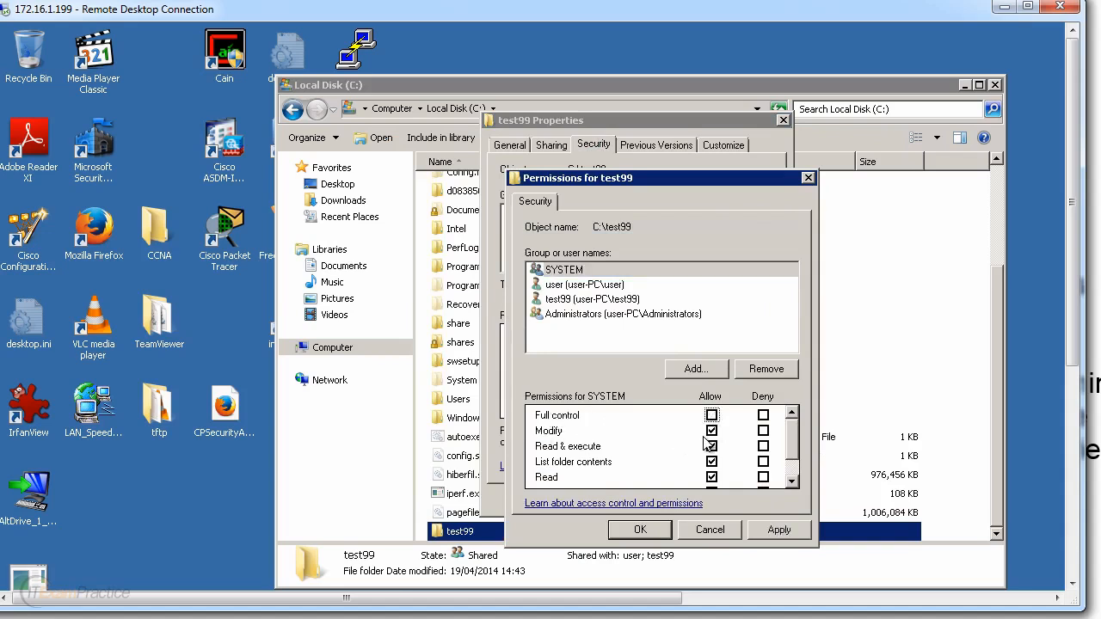
{"action": "left_click_drag", "start_coordinate": [800, 435], "coordinate": [797, 481]}
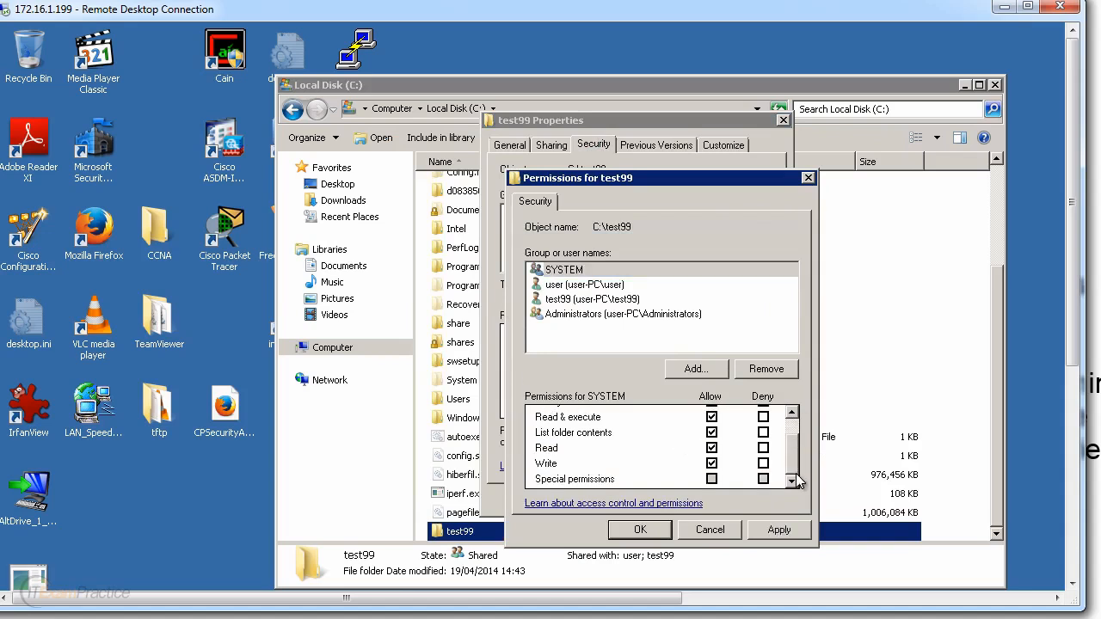
{"action": "left_click", "coordinate": [778, 529]}
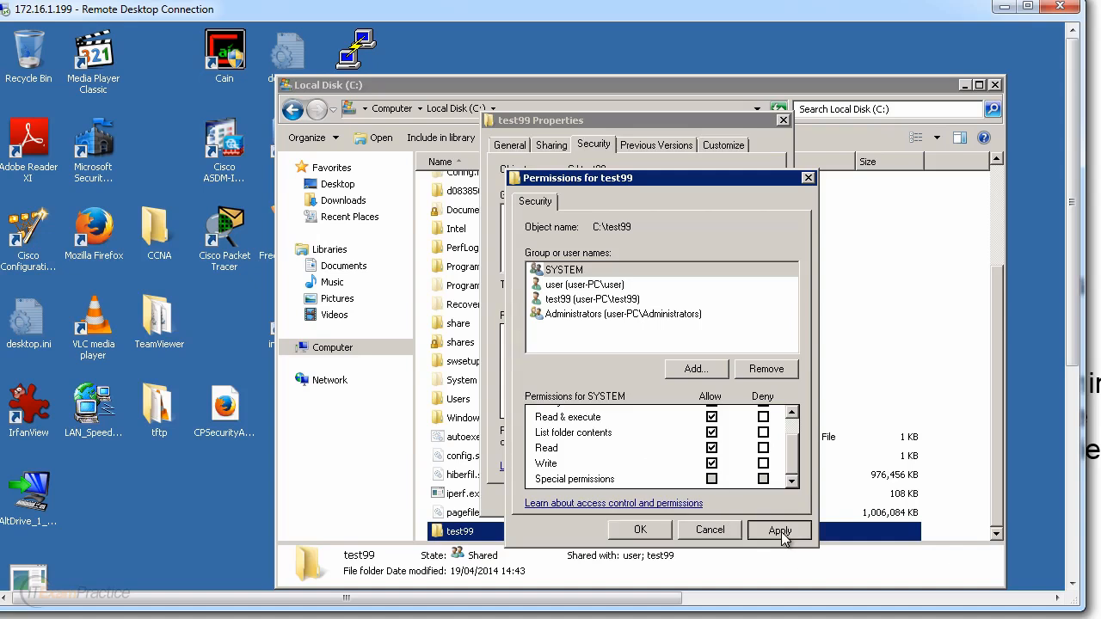
{"action": "left_click", "coordinate": [613, 287]}
{"action": "scroll", "coordinate": [793, 464], "scroll_direction": "up", "scroll_amount": 1}
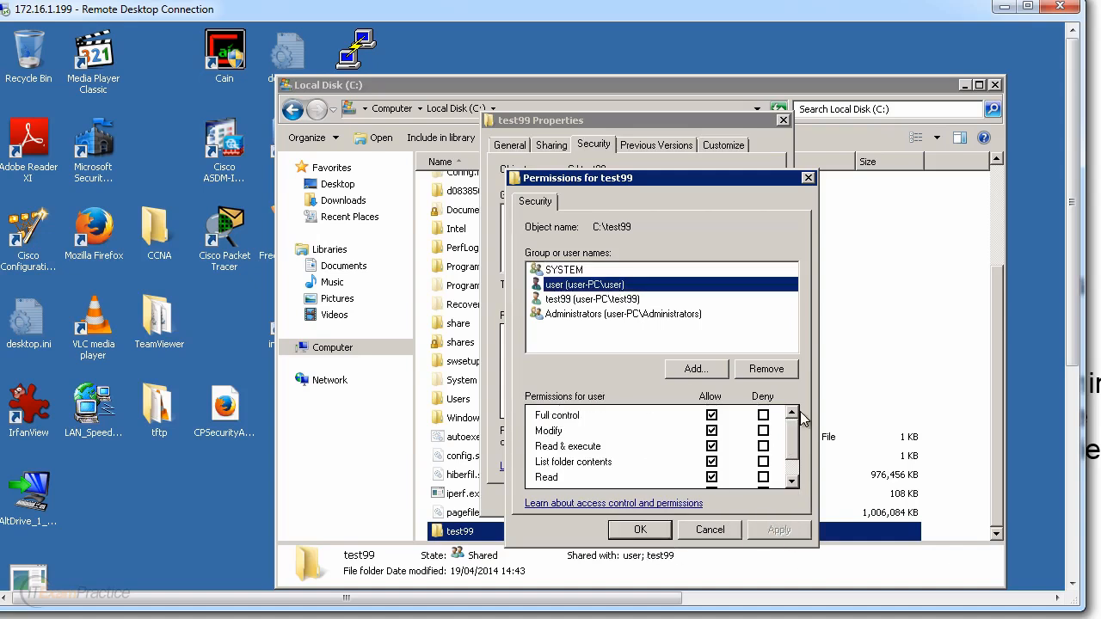
{"action": "left_click", "coordinate": [657, 530]}
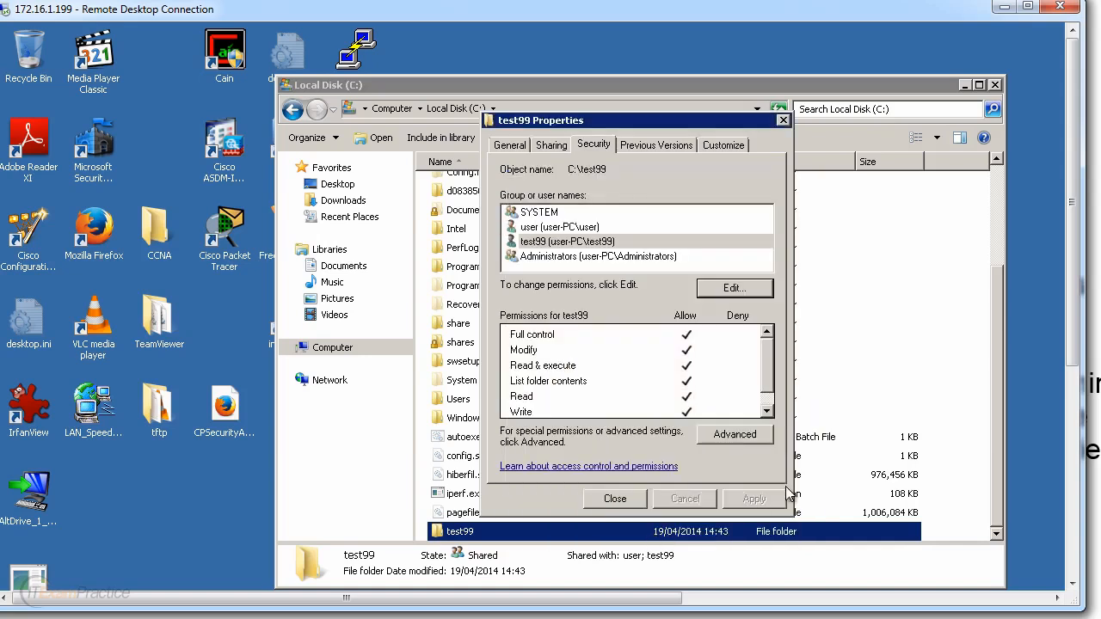
{"action": "left_click", "coordinate": [622, 501]}
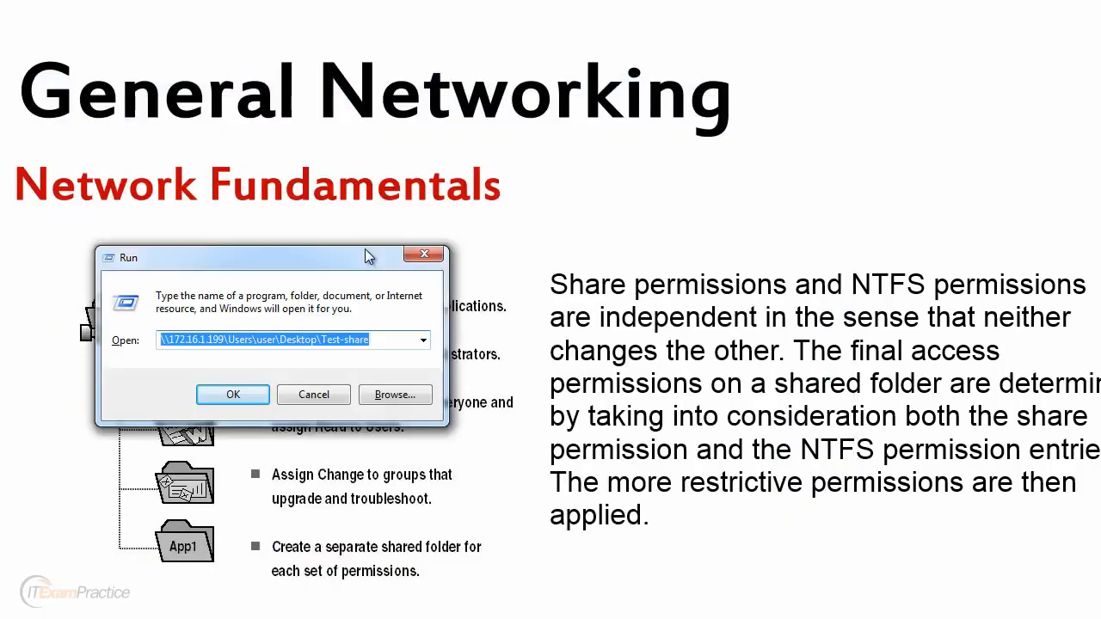
Step: Open the \\172.16.1.199\test99 share from the server's share list and find it empty
{"action": "left_click", "coordinate": [760, 252]}
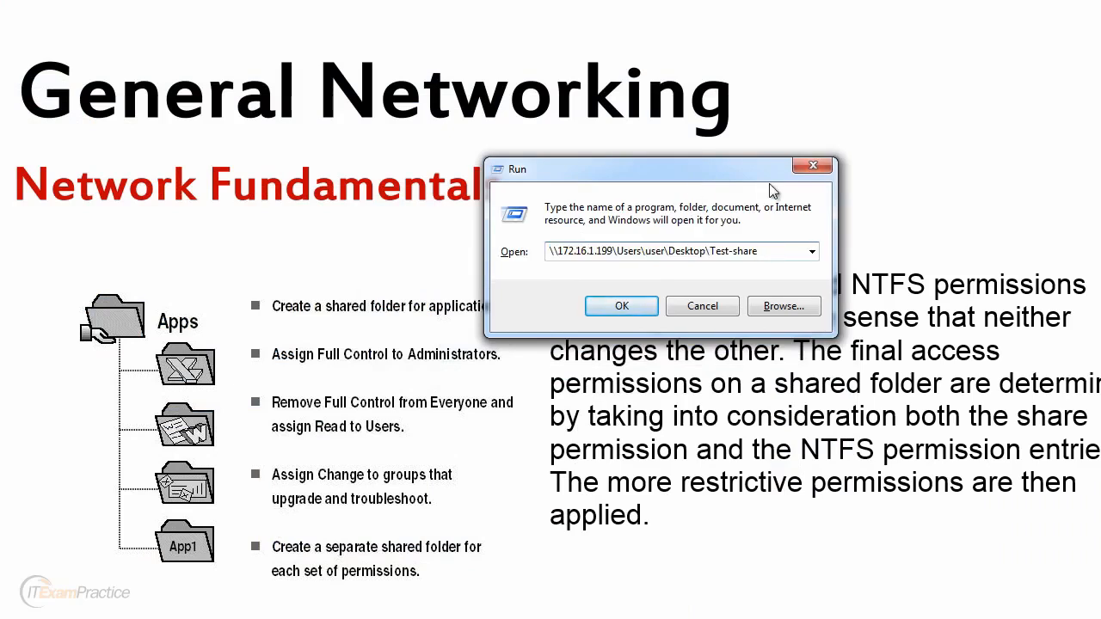
{"action": "key", "text": "BackSpace"}
{"action": "key", "text": "BackSpace"}
{"action": "key", "text": "BackSpace"}
{"action": "key", "text": "BackSpace"}
{"action": "key", "text": "BackSpace"}
{"action": "key", "text": "BackSpace"}
{"action": "key", "text": "BackSpace"}
{"action": "key", "text": "BackSpace"}
{"action": "key", "text": "BackSpace"}
{"action": "key", "text": "BackSpace"}
{"action": "key", "text": "BackSpace"}
{"action": "key", "text": "BackSpace"}
{"action": "key", "text": "BackSpace"}
{"action": "key", "text": "BackSpace"}
{"action": "key", "text": "BackSpace"}
{"action": "key", "text": "BackSpace"}
{"action": "key", "text": "BackSpace"}
{"action": "key", "text": "BackSpace"}
{"action": "key", "text": "BackSpace"}
{"action": "key", "text": "BackSpace"}
{"action": "key", "text": "BackSpace"}
{"action": "key", "text": "BackSpace"}
{"action": "key", "text": "BackSpace"}
{"action": "key", "text": "BackSpace"}
{"action": "key", "text": "BackSpace"}
{"action": "key", "text": "BackSpace"}
{"action": "key", "text": "BackSpace"}
{"action": "key", "text": "BackSpace"}
{"action": "key", "text": "BackSpace"}
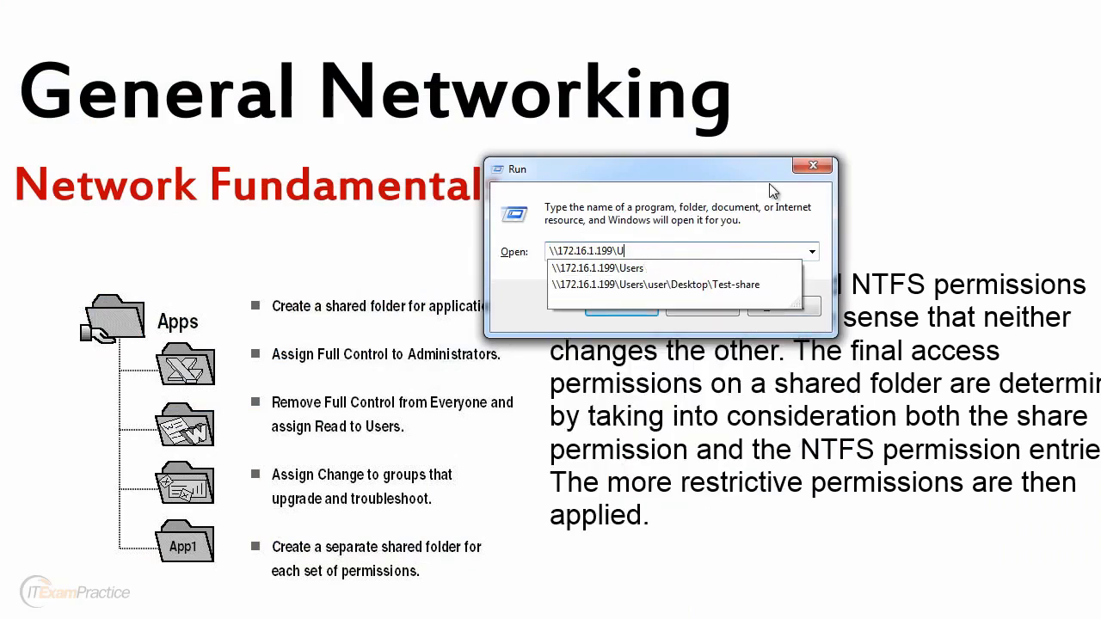
{"action": "key", "text": "Down"}
{"action": "key", "text": "Down"}
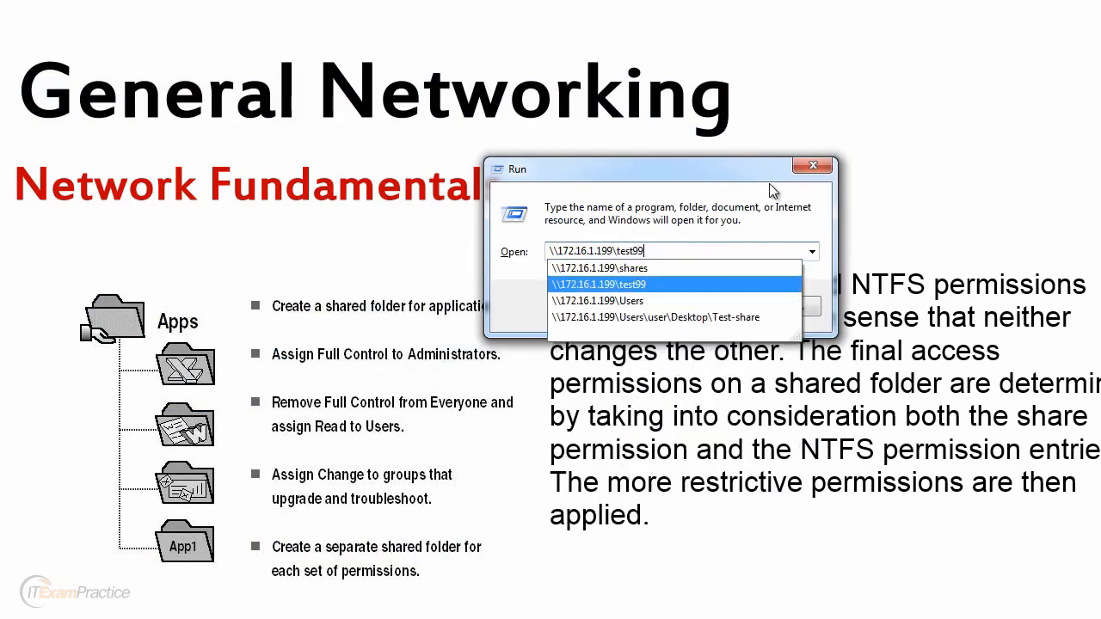
{"action": "key", "text": "Return"}
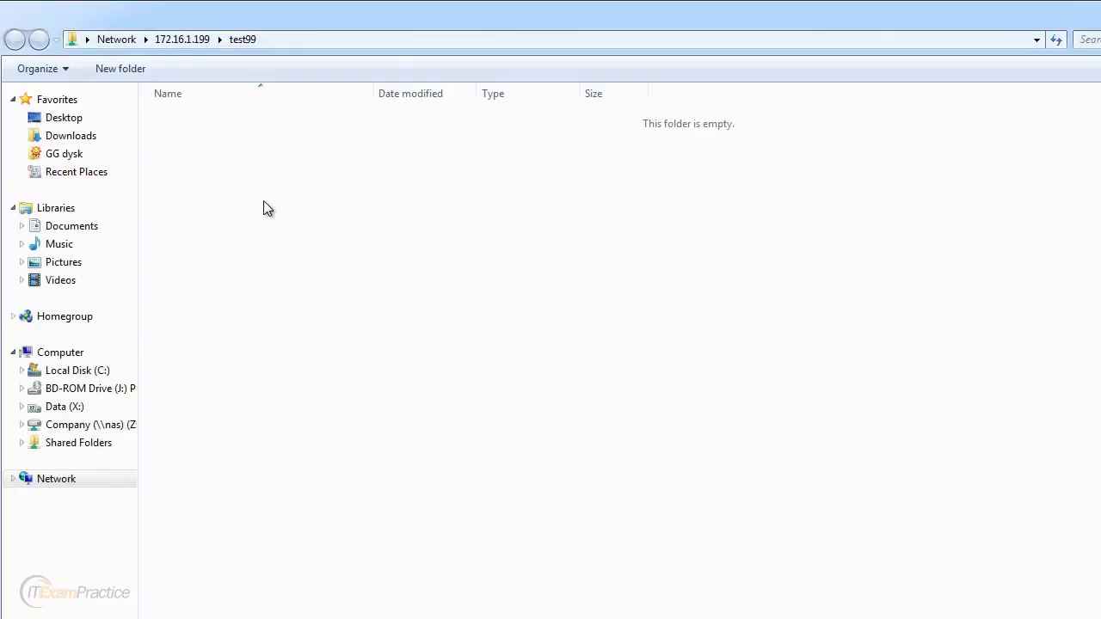
{"action": "left_click", "coordinate": [180, 44]}
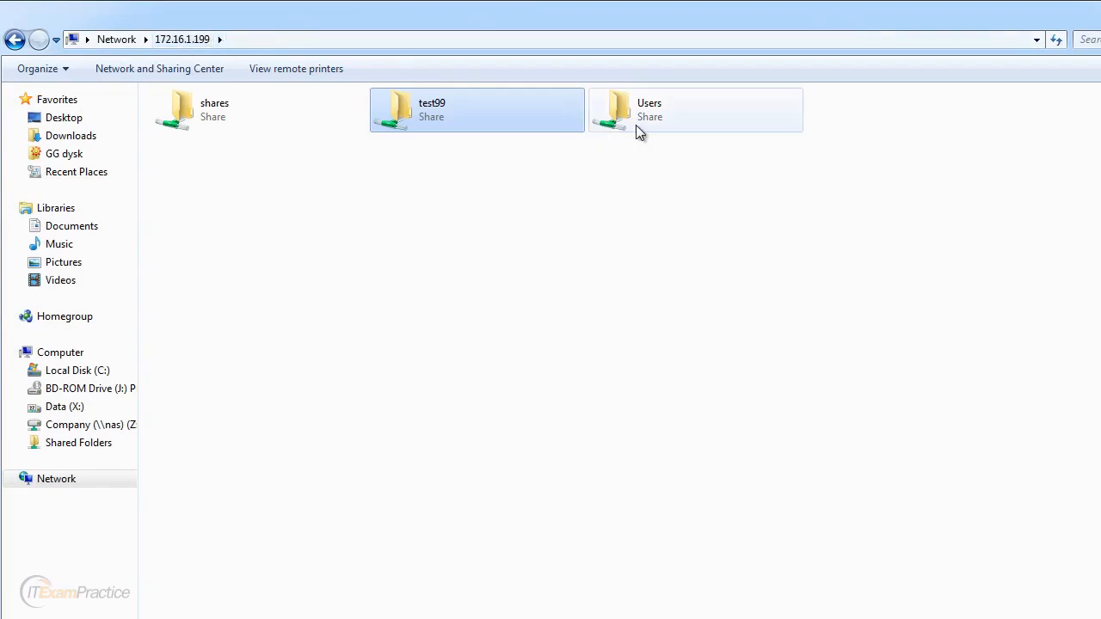
{"action": "double_click", "coordinate": [449, 108]}
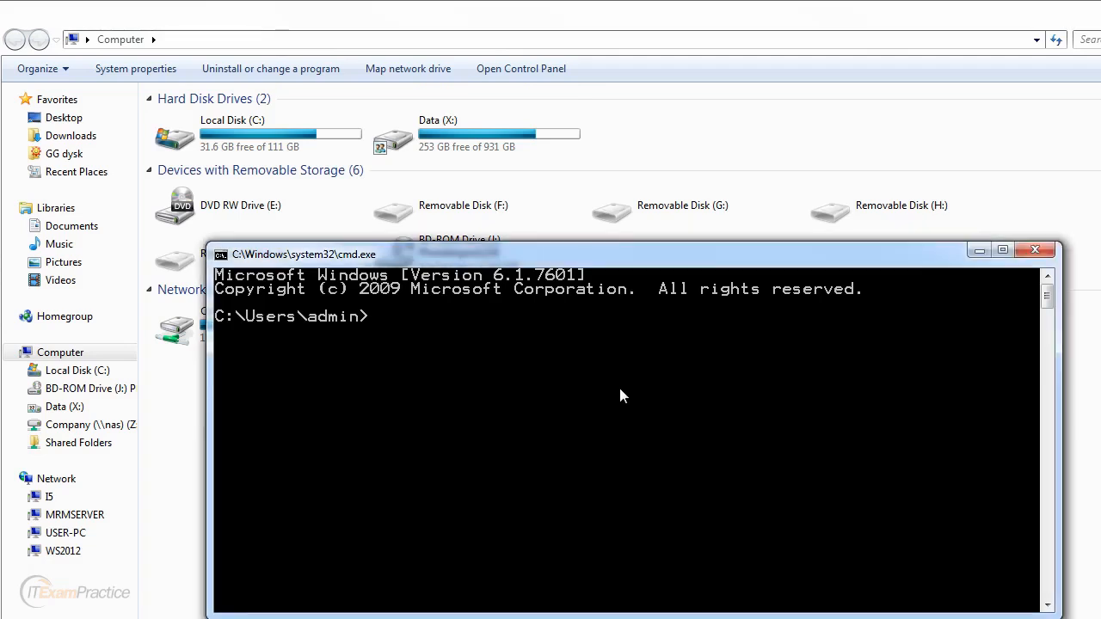
Step: Run net use /d \\172.16.1.199 to delete the existing server connection
{"action": "type", "text": "\\\\172.16."}
{"action": "key", "text": "BackSpace"}
{"action": "key", "text": "BackSpace"}
{"action": "key", "text": "BackSpace"}
{"action": "key", "text": "BackSpace"}
{"action": "key", "text": "BackSpace"}
{"action": "key", "text": "BackSpace"}
{"action": "key", "text": "BackSpace"}
{"action": "key", "text": "BackSpace"}
{"action": "key", "text": "BackSpace"}
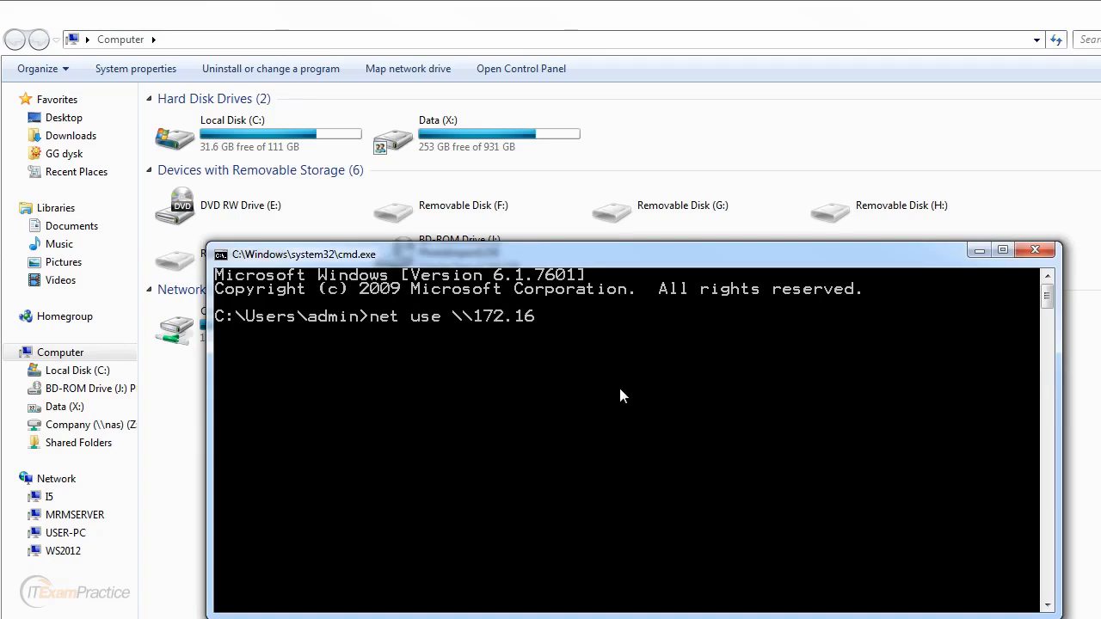
{"action": "type", "text": "/d"}
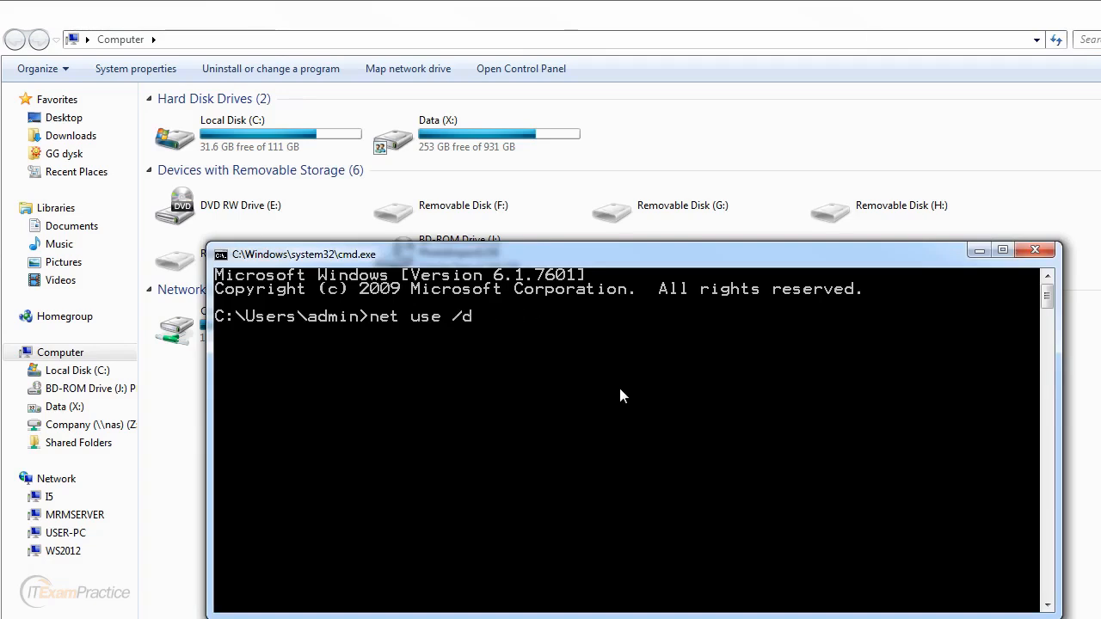
{"action": "type", "text": " \\\\172.16.1.199"}
{"action": "key", "text": "Return"}
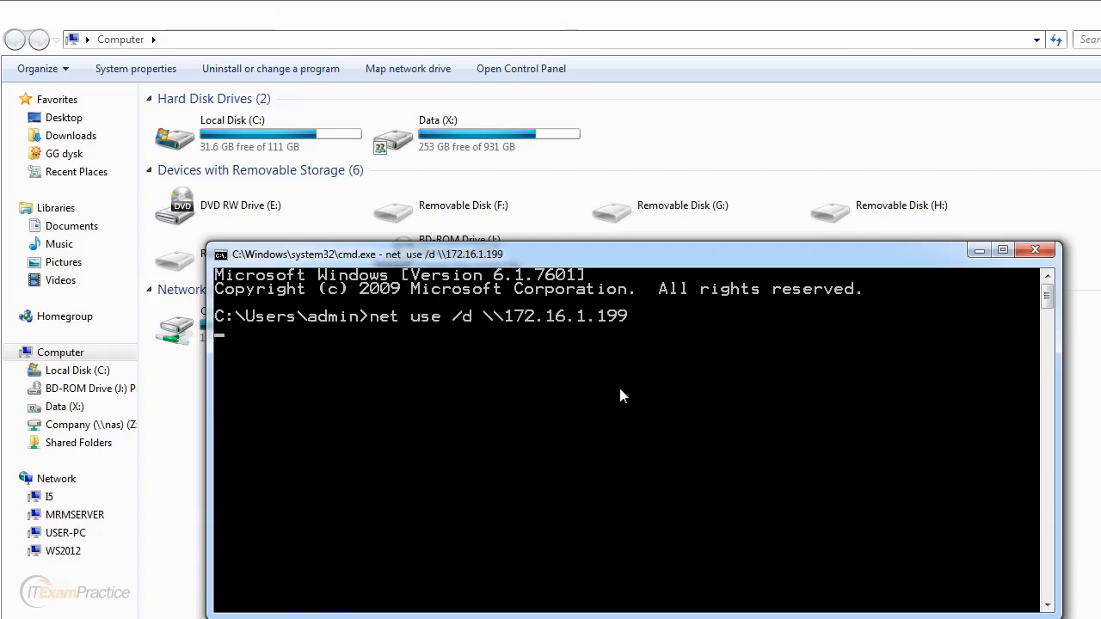
{"action": "left_click", "coordinate": [978, 251]}
Step: Map drive Y: to \\172.16.1.199\test99 using test99's credentials, without reconnecting at logon
{"action": "left_click", "coordinate": [447, 74]}
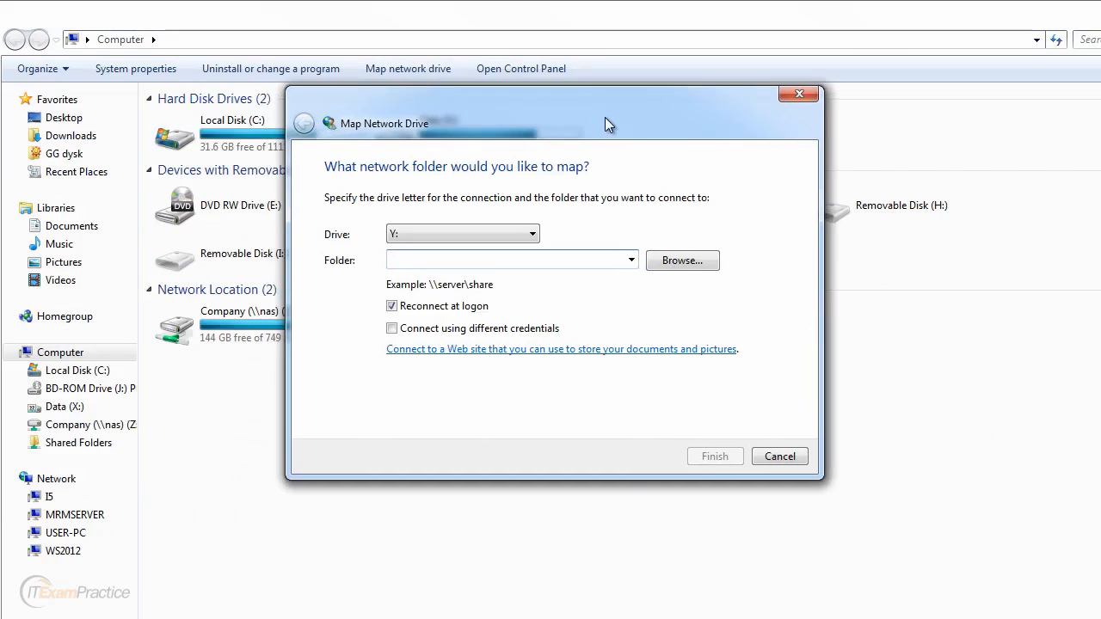
{"action": "type", "text": "\\\\172.16.1.199\\test99"}
{"action": "left_click", "coordinate": [461, 306]}
{"action": "left_click", "coordinate": [473, 329]}
{"action": "left_click", "coordinate": [715, 456]}
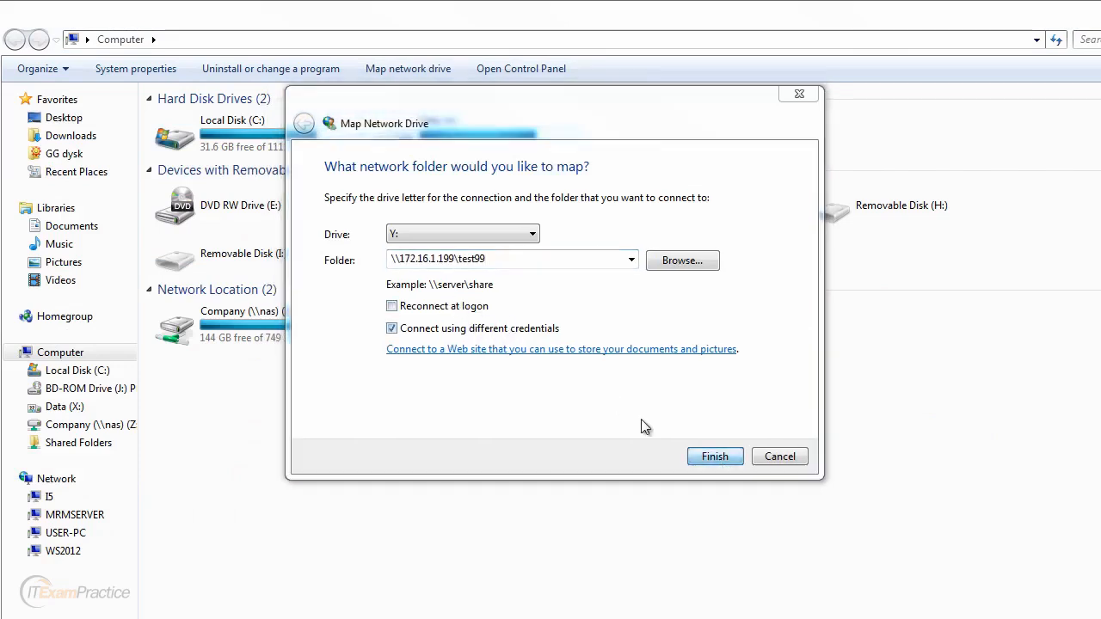
{"action": "type", "text": "test99"}
{"action": "key", "text": "Tab"}
{"action": "type", "text": "*****"}
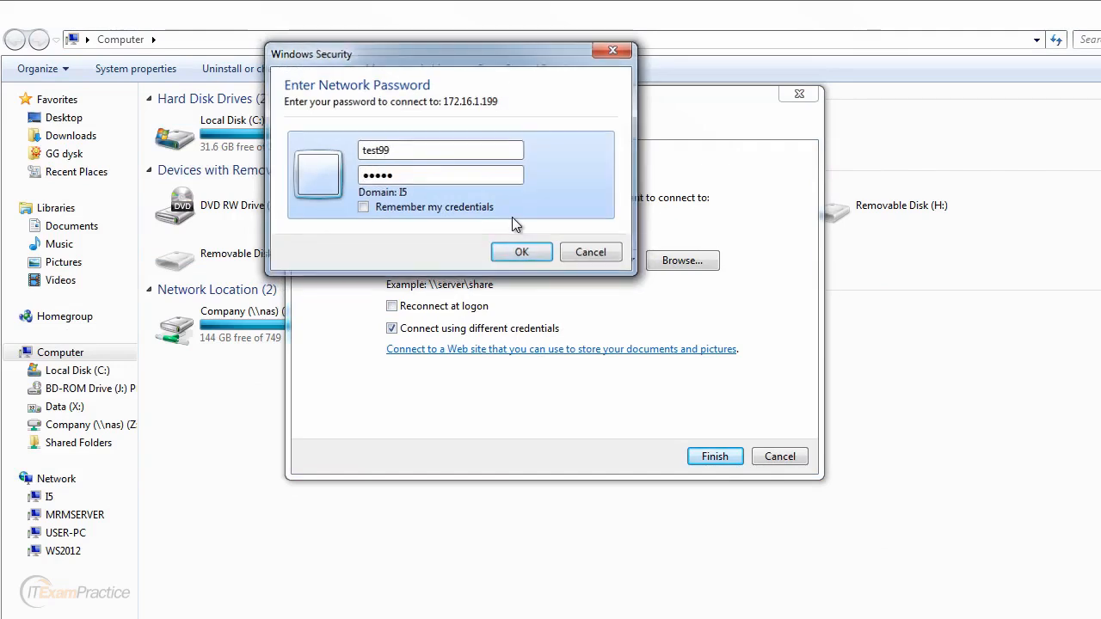
{"action": "key", "text": "Return"}
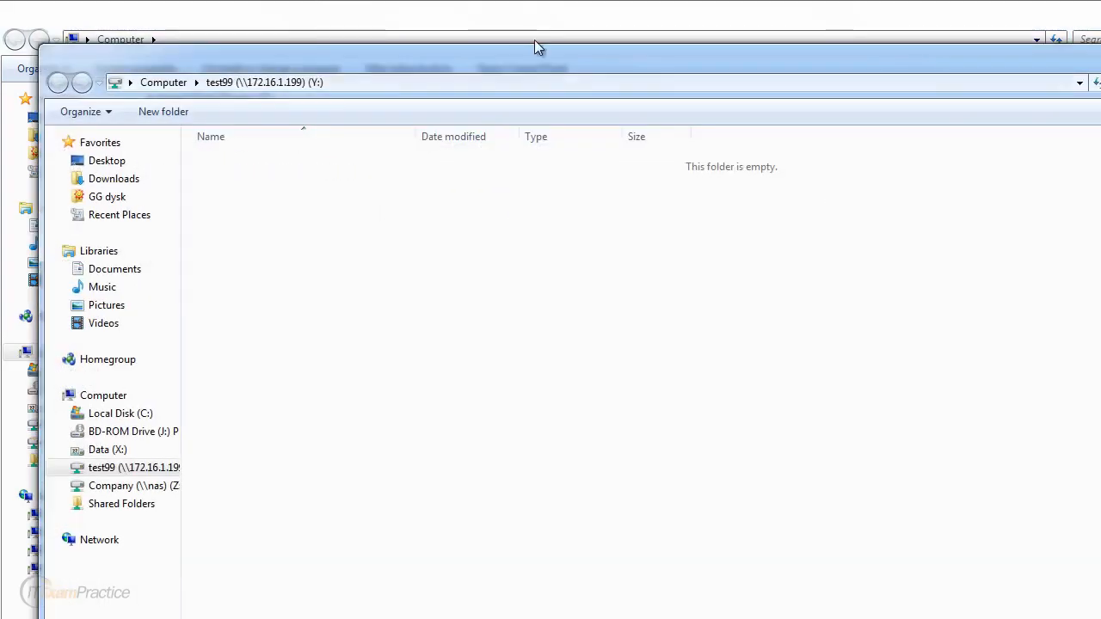
{"action": "left_click_drag", "start_coordinate": [525, 54], "coordinate": [502, 18]}
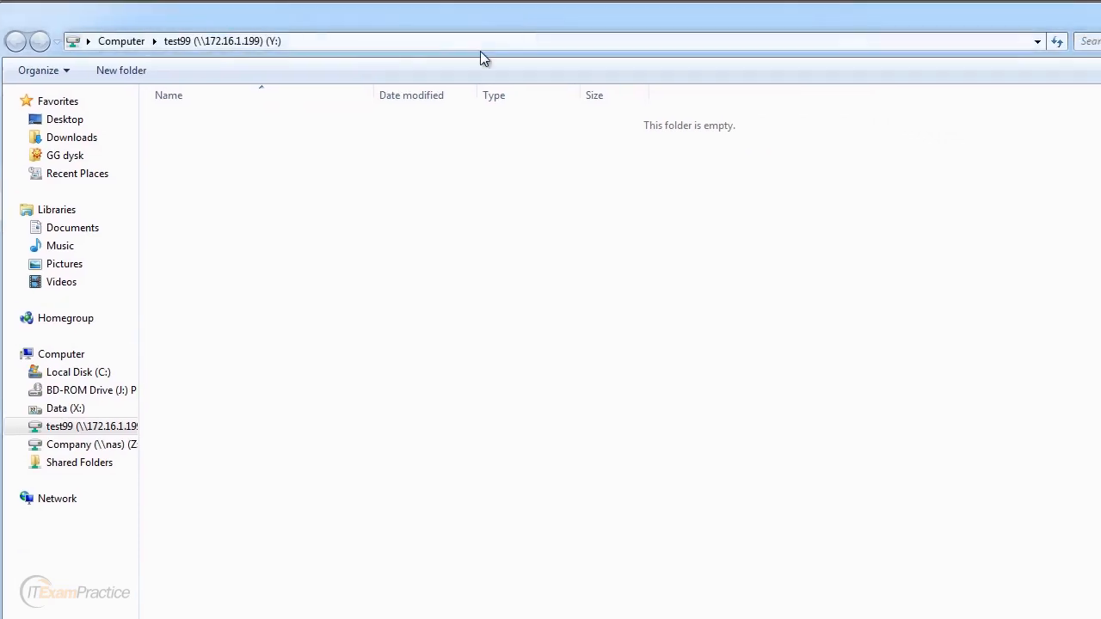
Step: Create text file gfgfgf on drive Y: and write 'fdfdfdfddfdfdf' into it
{"action": "right_click", "coordinate": [261, 187]}
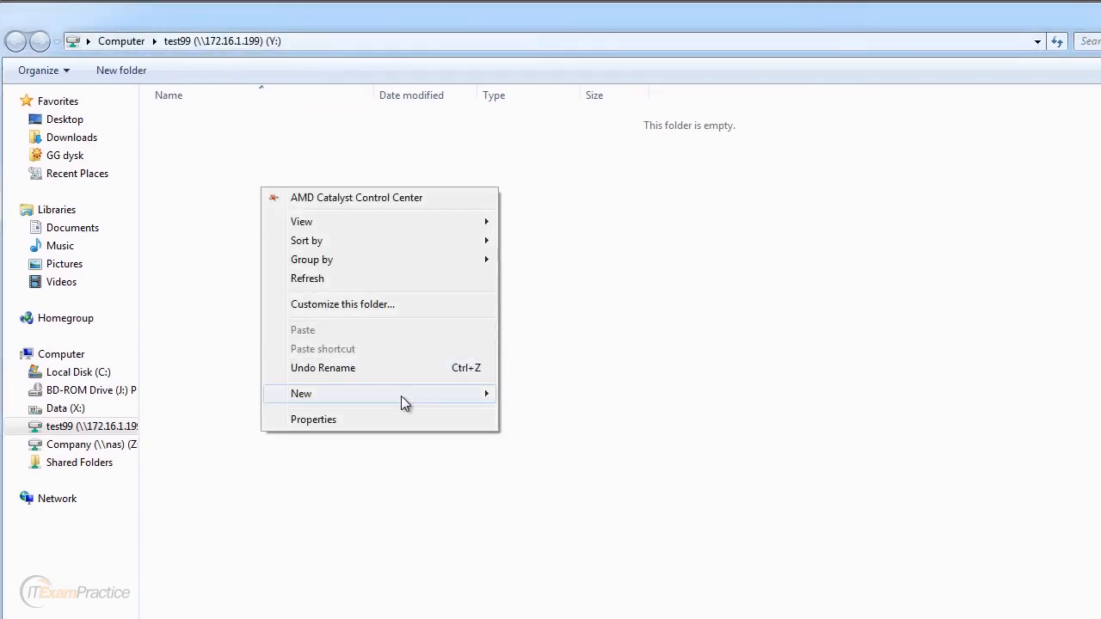
{"action": "mouse_move", "coordinate": [401, 396]}
{"action": "left_click", "coordinate": [569, 572]}
{"action": "type", "text": "gfgfgf"}
{"action": "key", "text": "Return"}
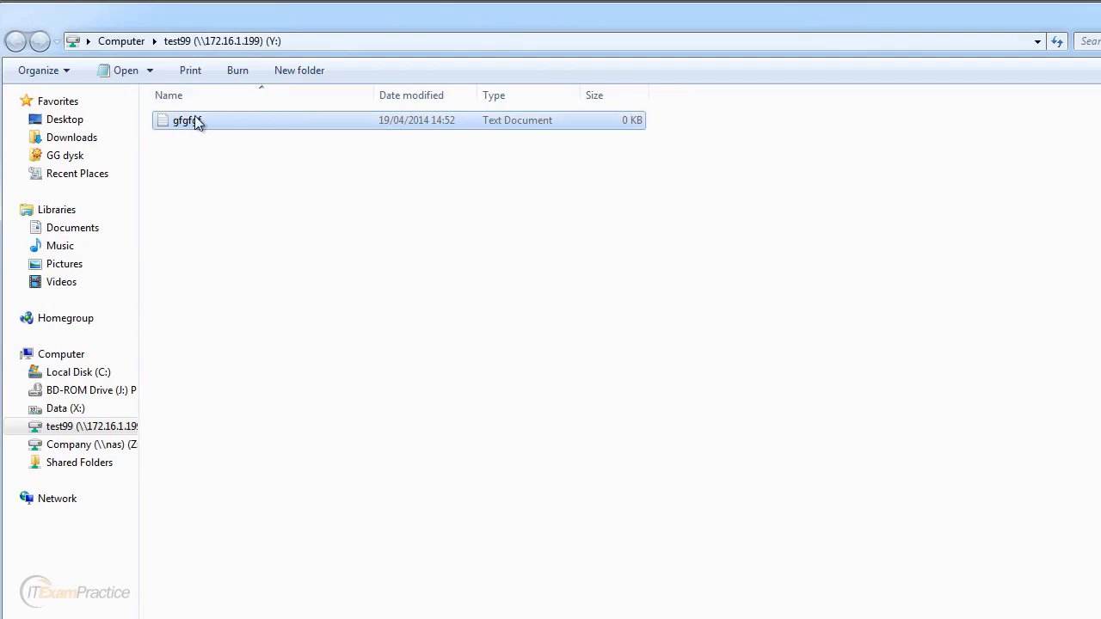
{"action": "left_click", "coordinate": [414, 259]}
{"action": "left_click_drag", "start_coordinate": [0, 182], "coordinate": [822, 184]}
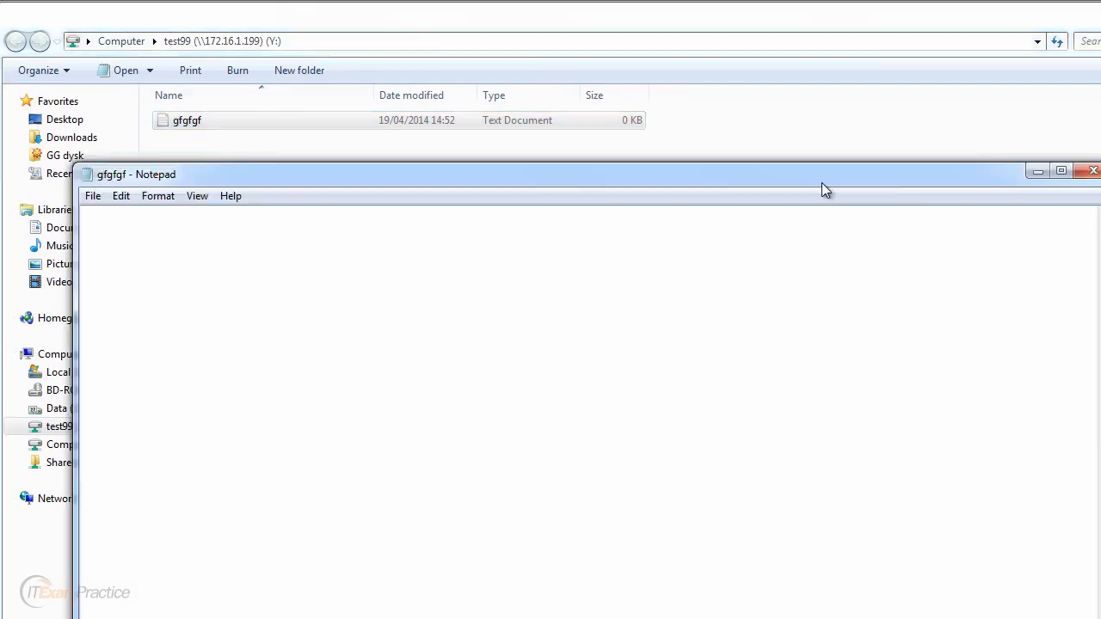
{"action": "type", "text": "fdfdfdfddfdfdf"}
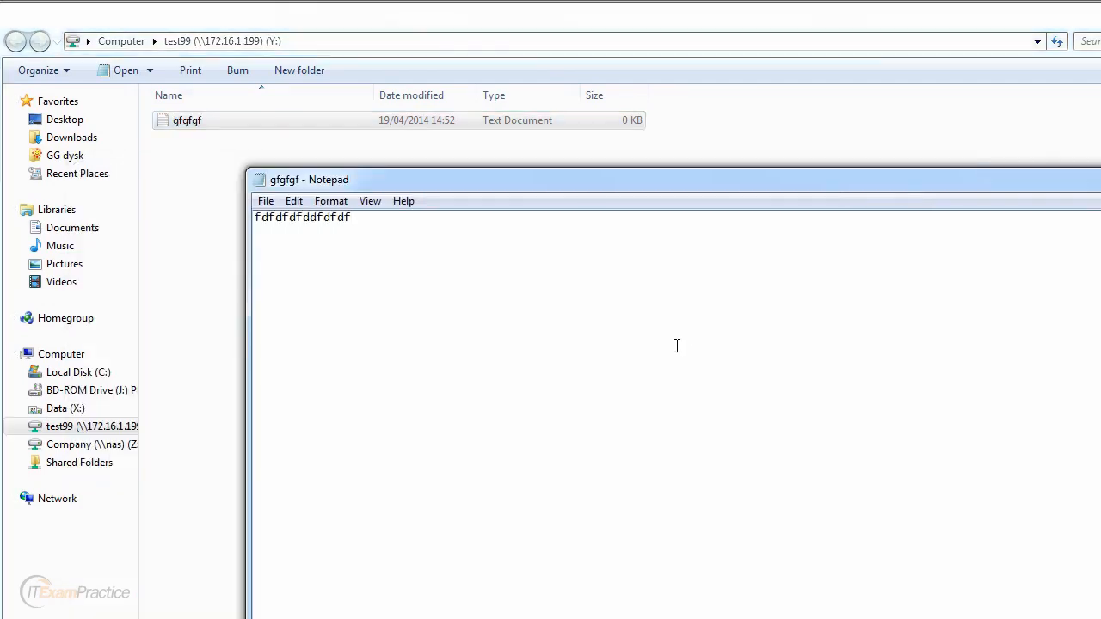
{"action": "key", "text": "alt+F4"}
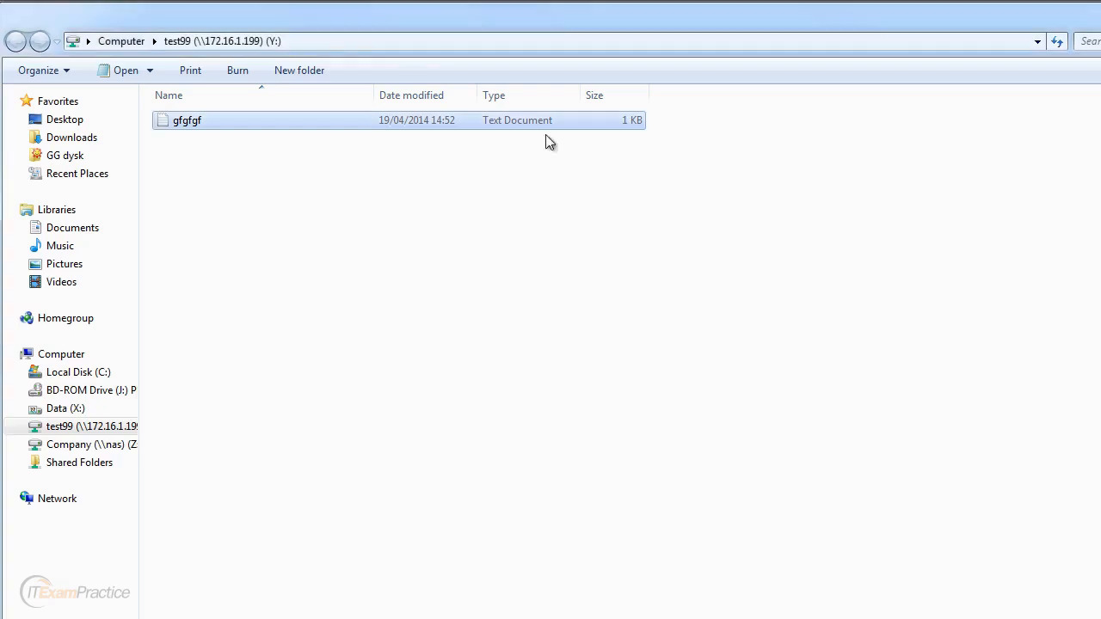
Step: Delete gfgfgf from drive Y: and close the empty drive window
{"action": "left_click", "coordinate": [424, 162]}
{"action": "left_click", "coordinate": [182, 116]}
{"action": "key", "text": "Delete"}
{"action": "key", "text": "Return"}
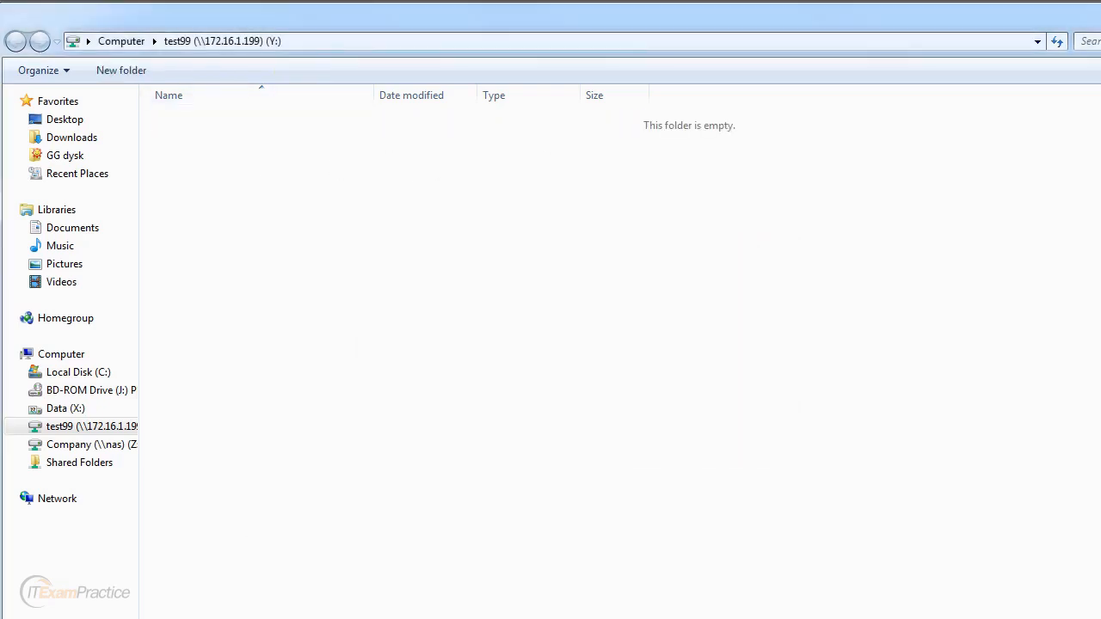
{"action": "key", "text": "alt+F4"}
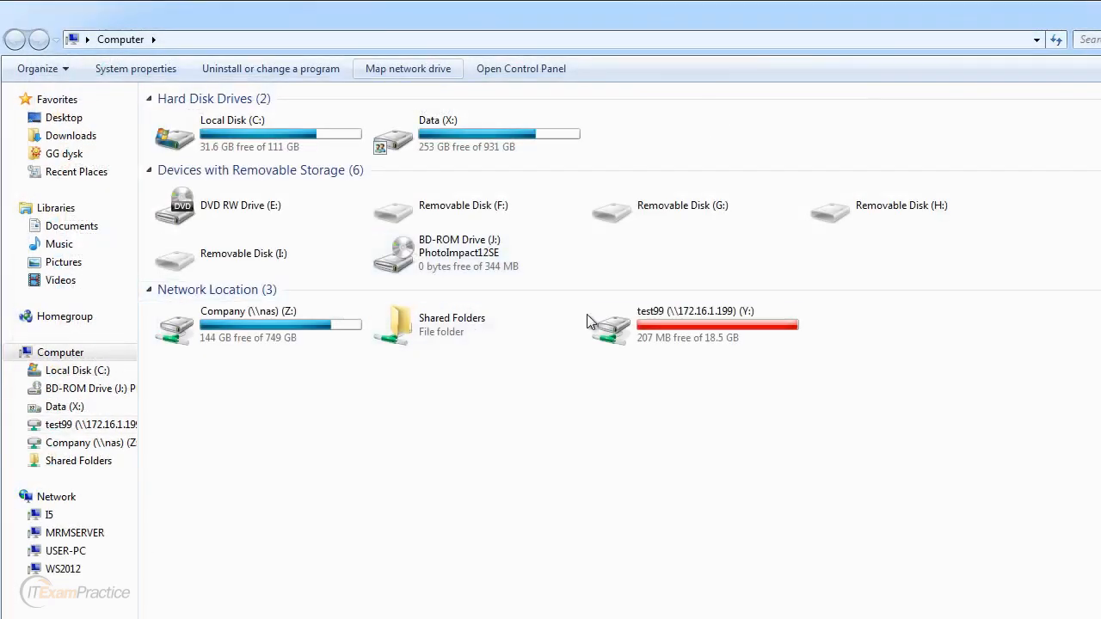
Step: Disconnect the mapped test99 (Y:) network drive
{"action": "left_click", "coordinate": [672, 330]}
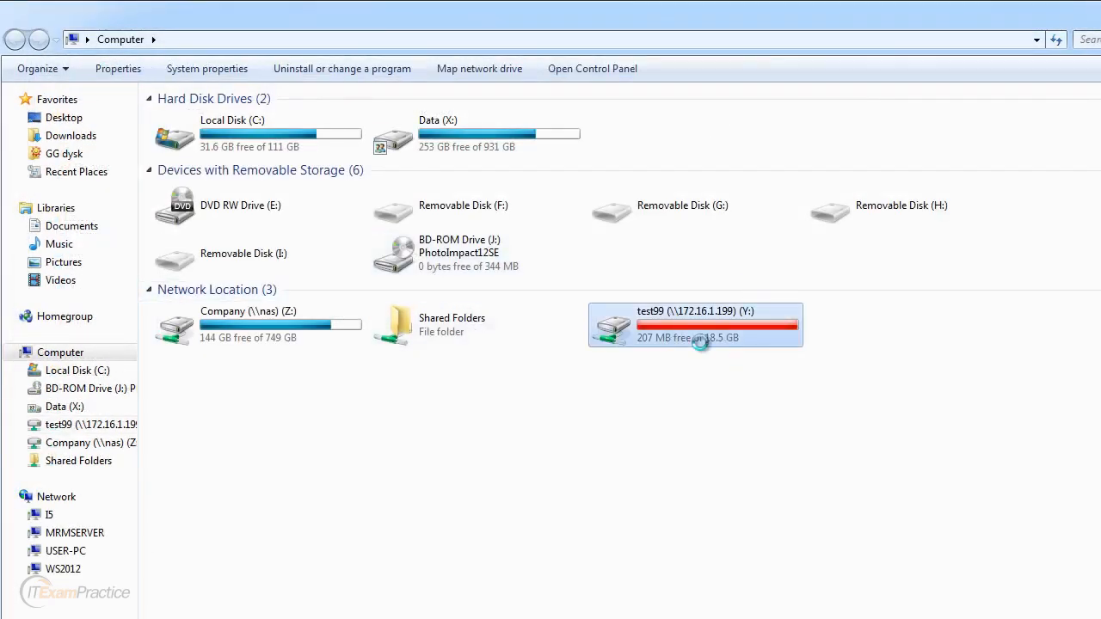
{"action": "right_click", "coordinate": [725, 328]}
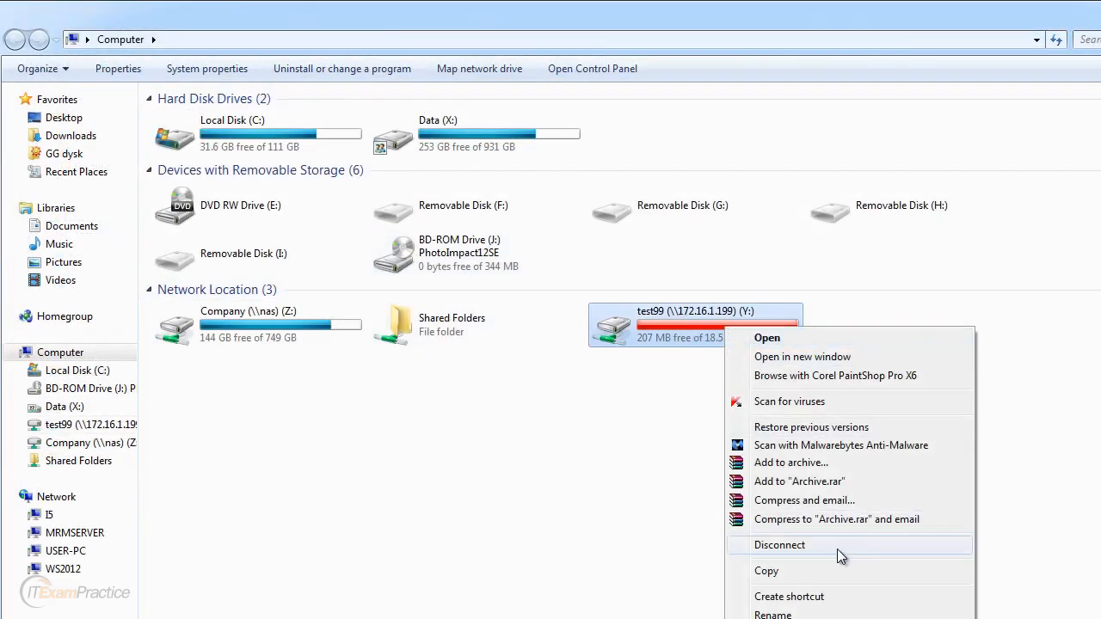
{"action": "left_click", "coordinate": [784, 545]}
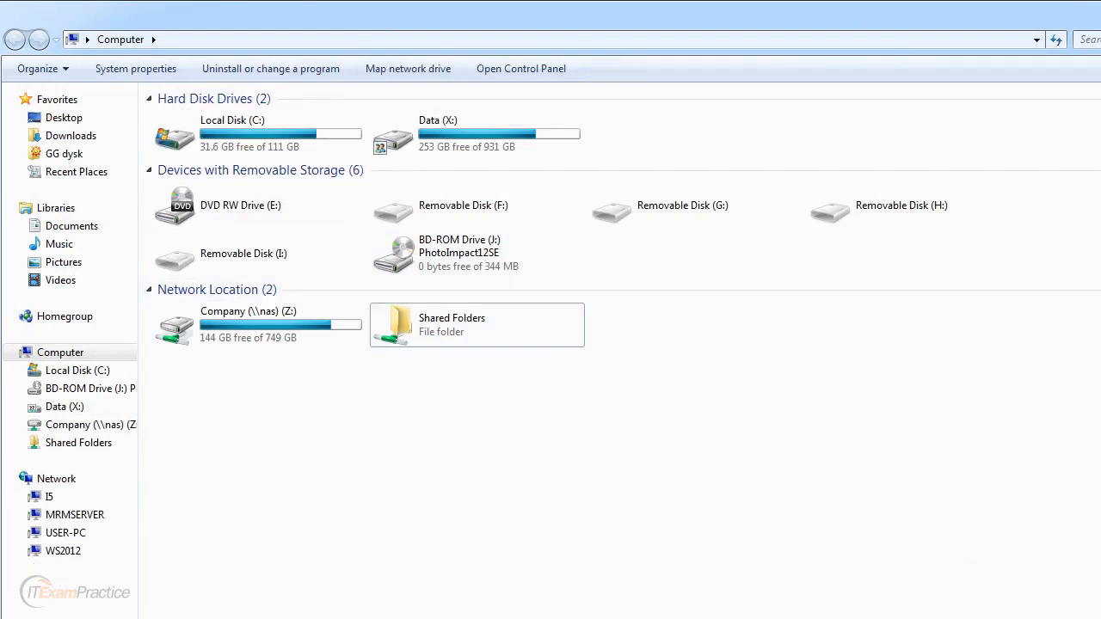
Step: Run net use in Command Prompt to confirm only Z: \\nas\Company remains mapped
{"action": "left_click", "coordinate": [120, 617]}
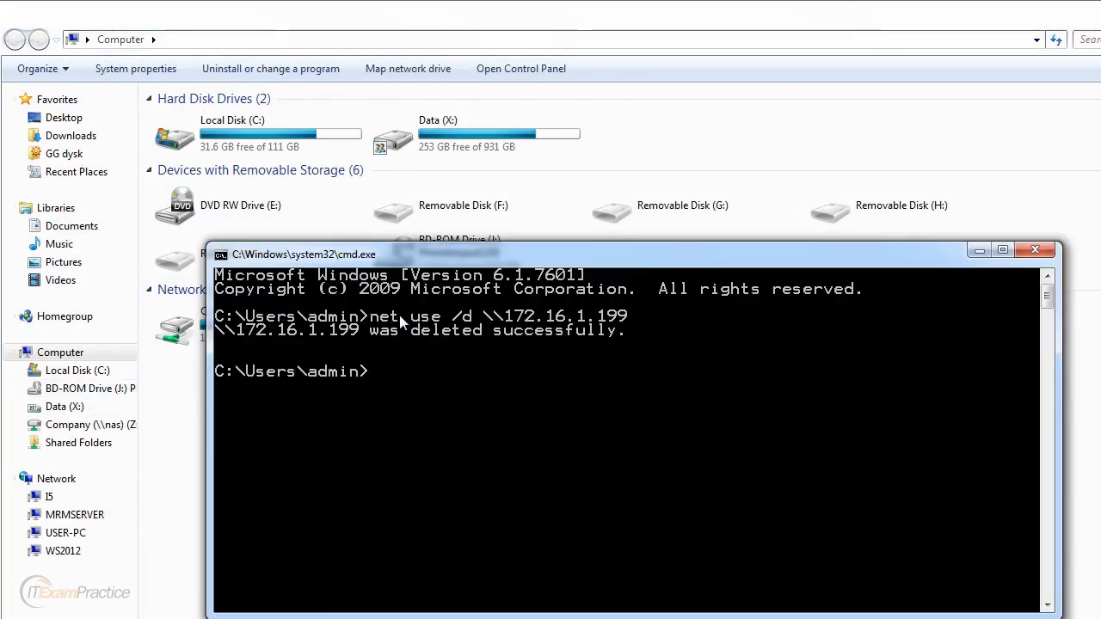
{"action": "type", "text": "nt"}
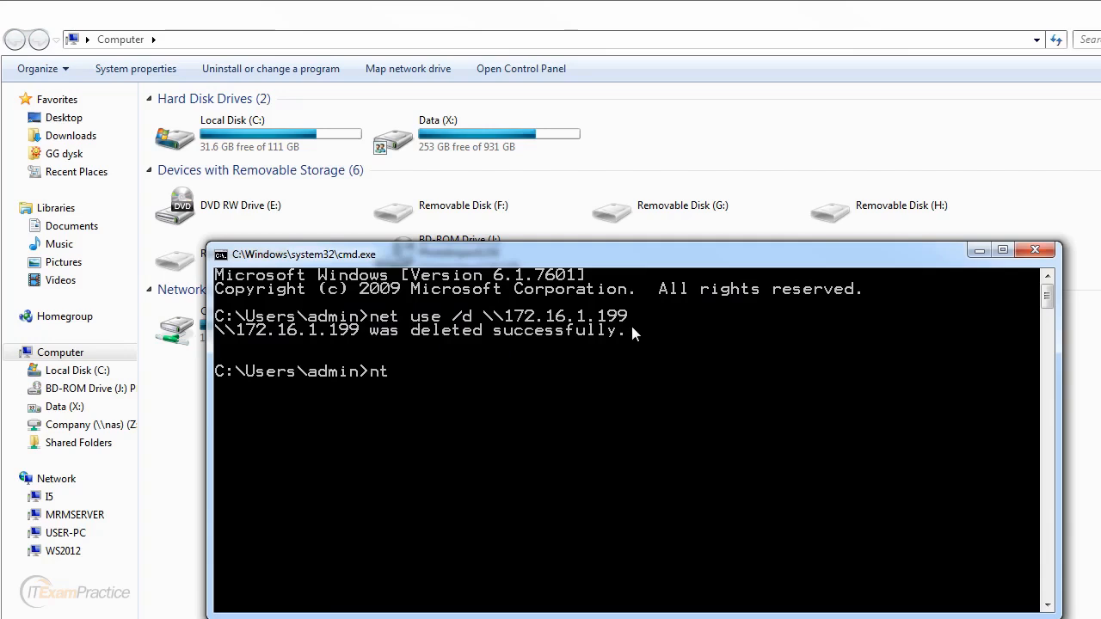
{"action": "key", "text": "BackSpace"}
{"action": "type", "text": "et ise"}
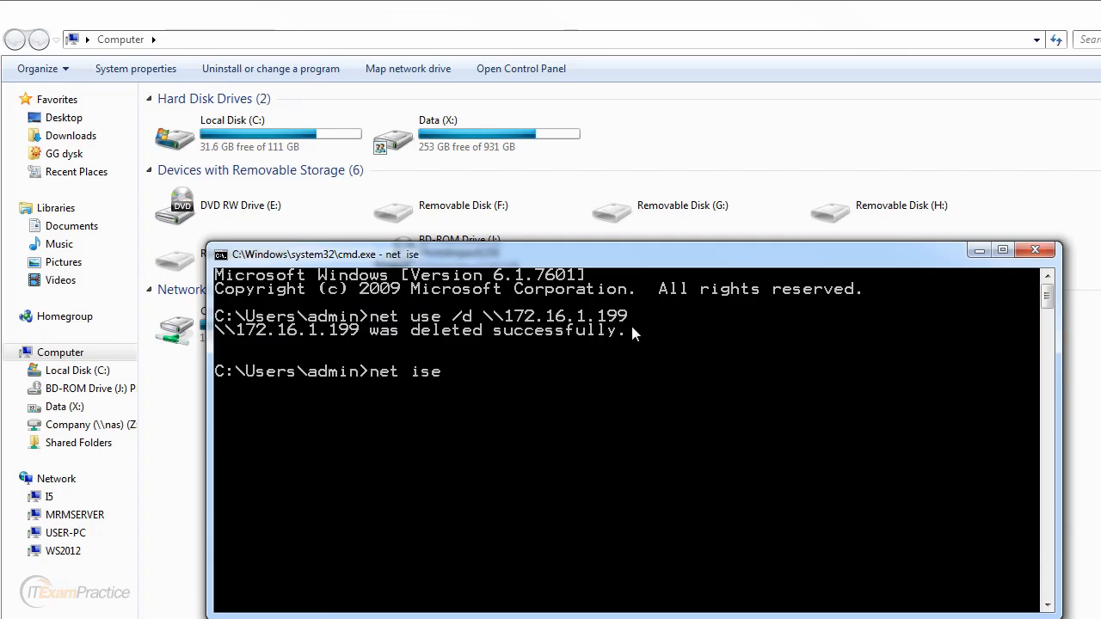
{"action": "key", "text": "Return"}
{"action": "key", "text": "Up"}
{"action": "key", "text": "BackSpace"}
{"action": "key", "text": "BackSpace"}
{"action": "key", "text": "BackSpace"}
{"action": "type", "text": "u"}
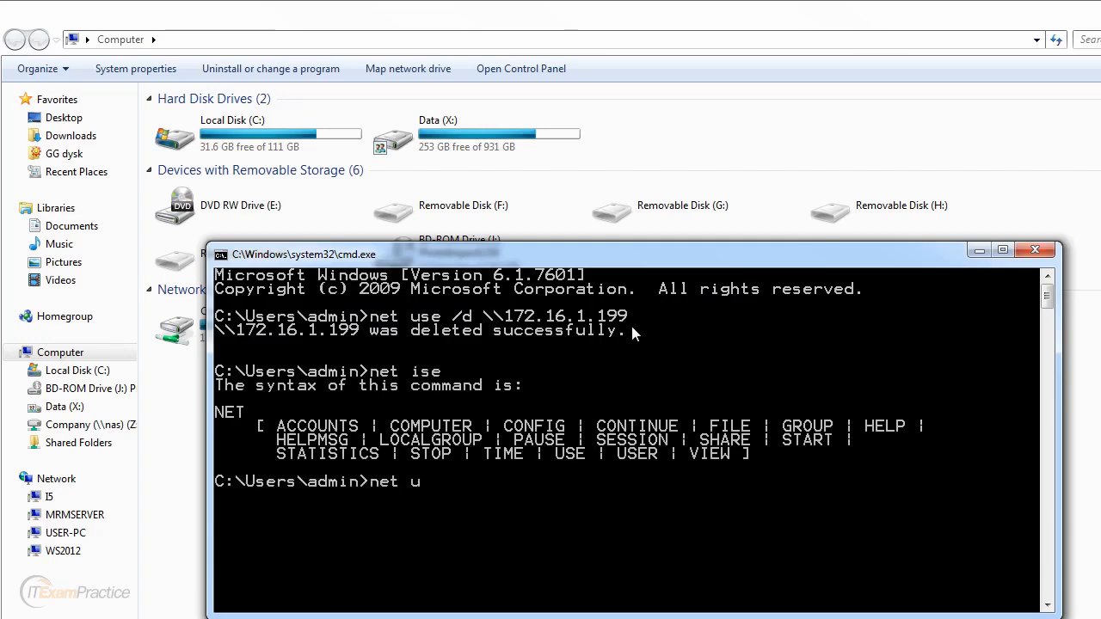
{"action": "type", "text": "se"}
{"action": "key", "text": "Return"}
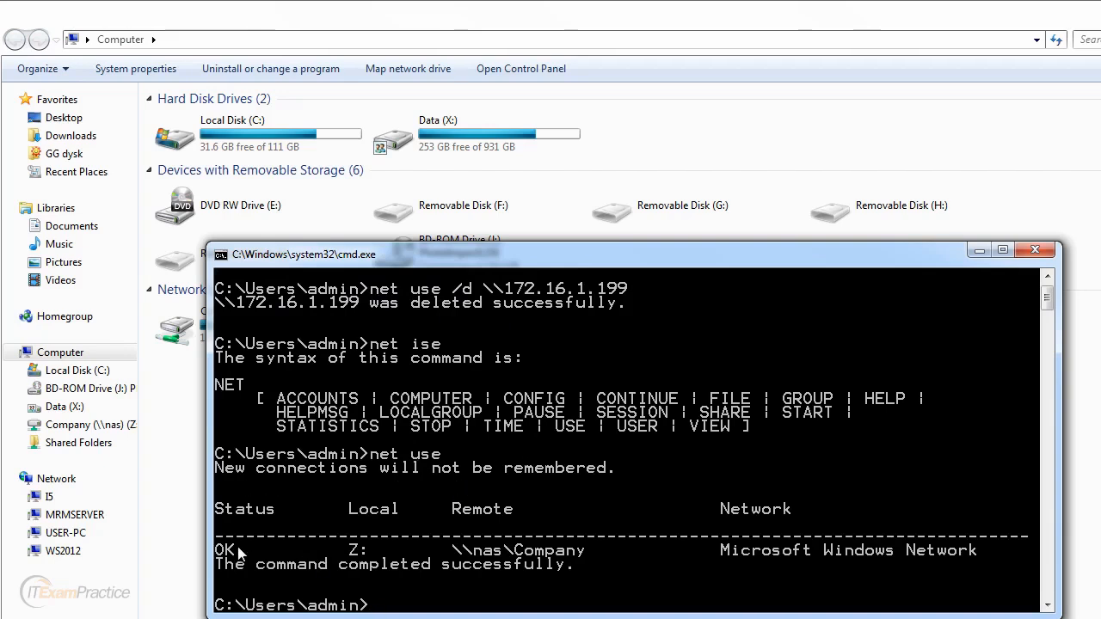
Step: Display the NET USE syntax help with net use /?, then minimize the command window
{"action": "key", "text": "Up"}
{"action": "type", "text": "/?"}
{"action": "key", "text": "Return"}
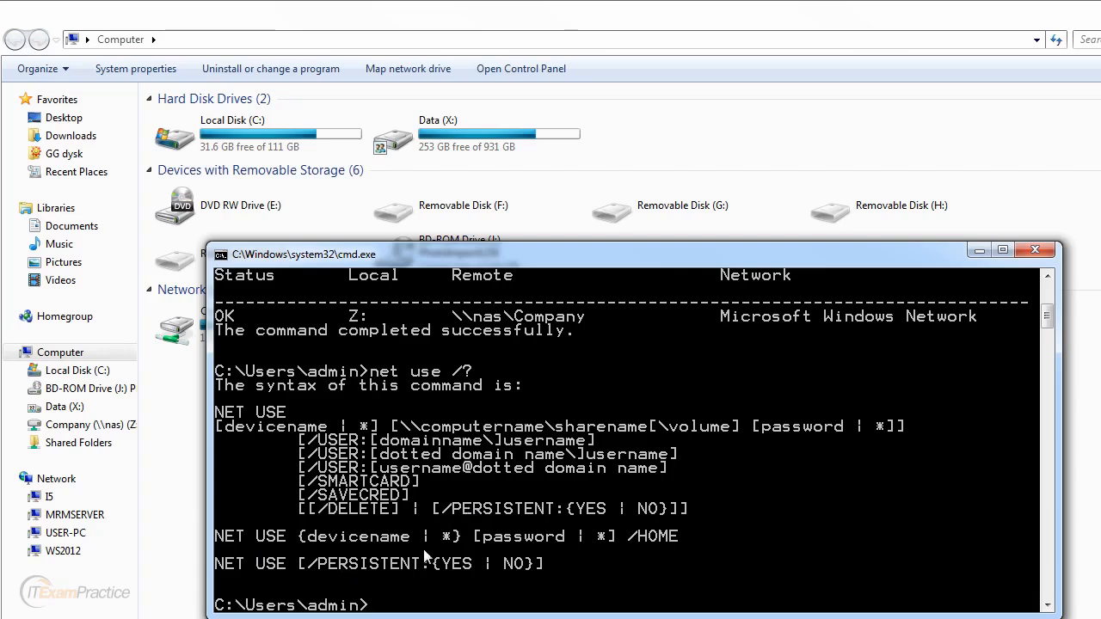
{"action": "left_click", "coordinate": [979, 251]}
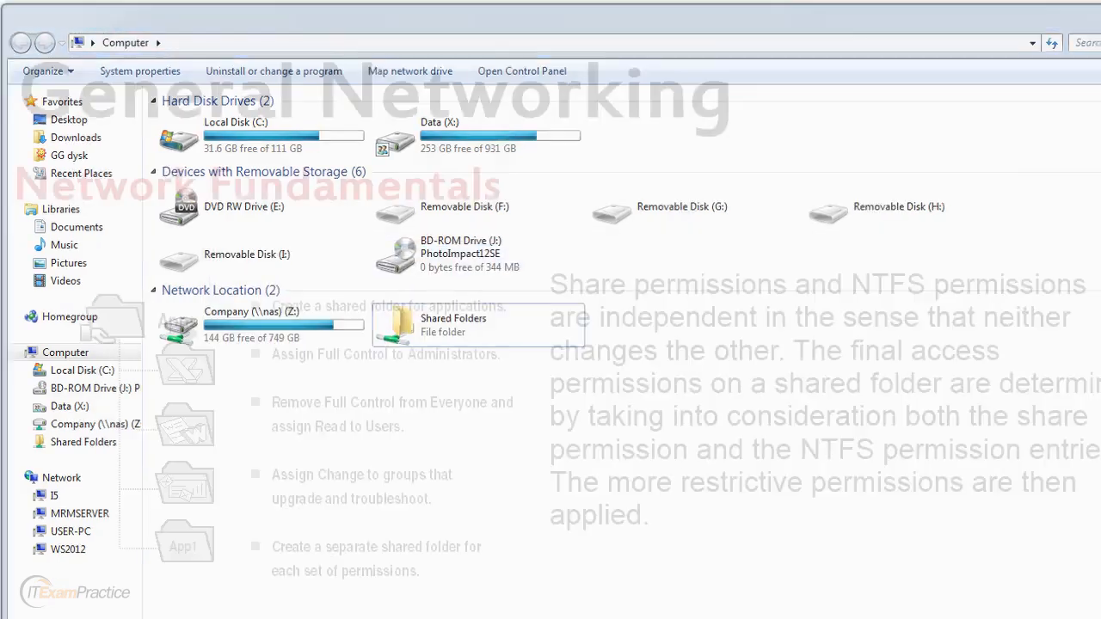